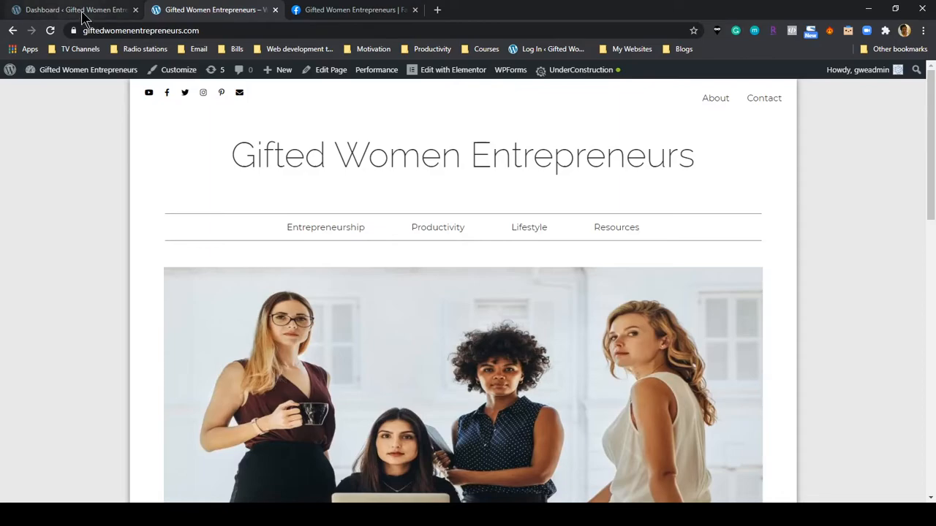
Open the Header2 template from Header Footer & Blocks in the Elementor editor and select its social icons for editing.
left_click(83, 10)
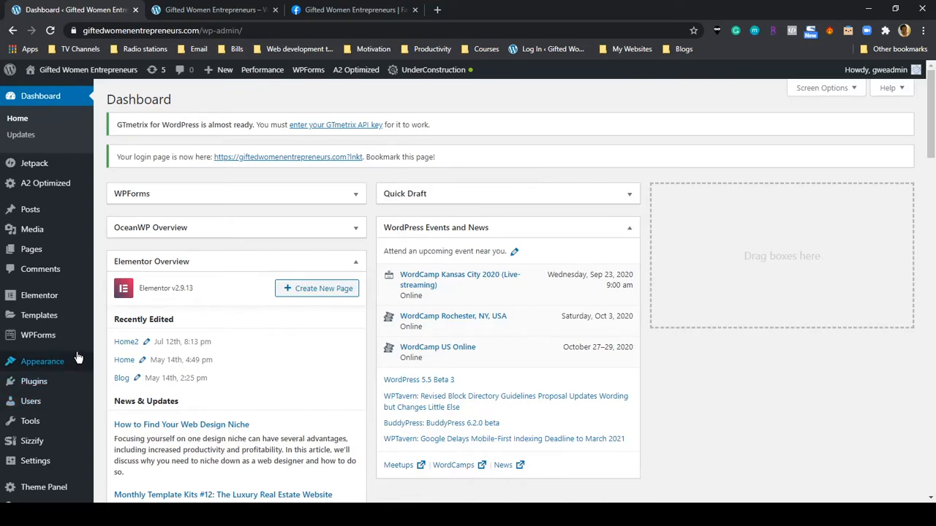
scroll(73, 361, "down", 3)
mouse_move(73, 362)
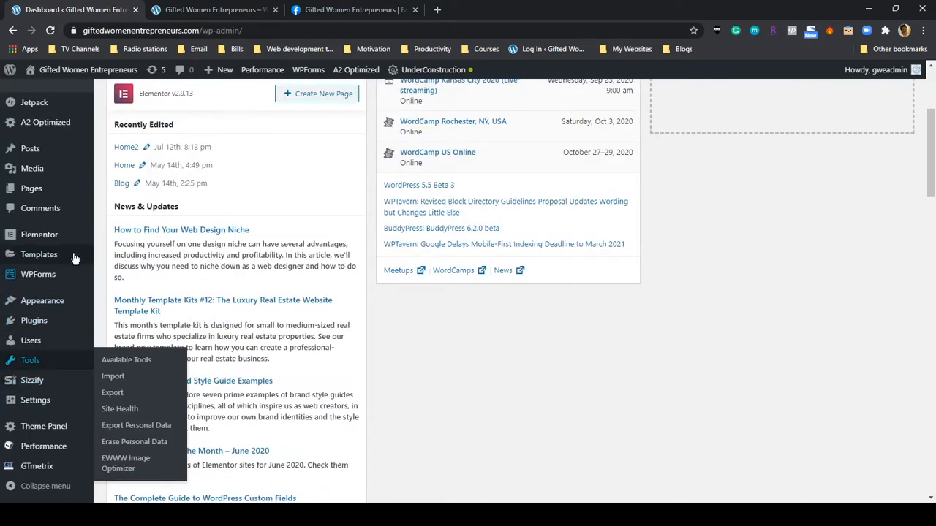
mouse_move(62, 301)
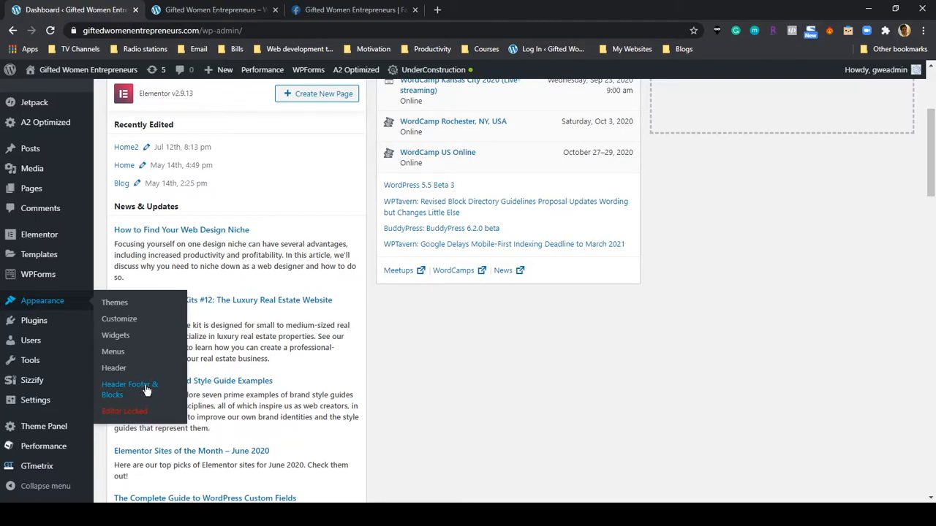
left_click(146, 390)
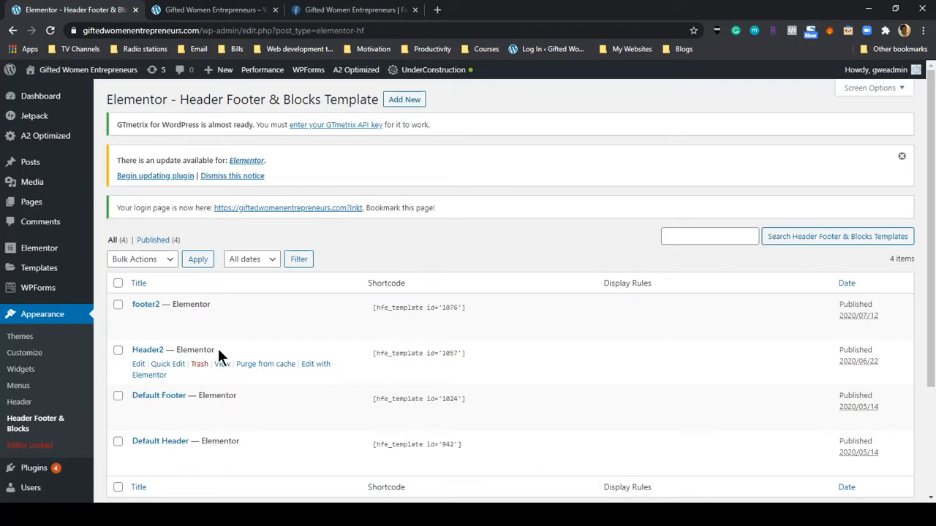
left_click(313, 367)
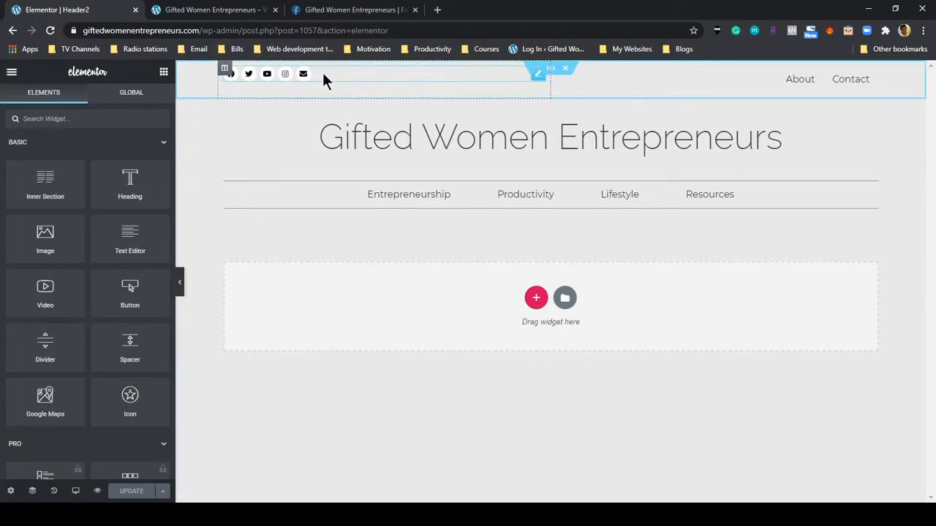
left_click(270, 78)
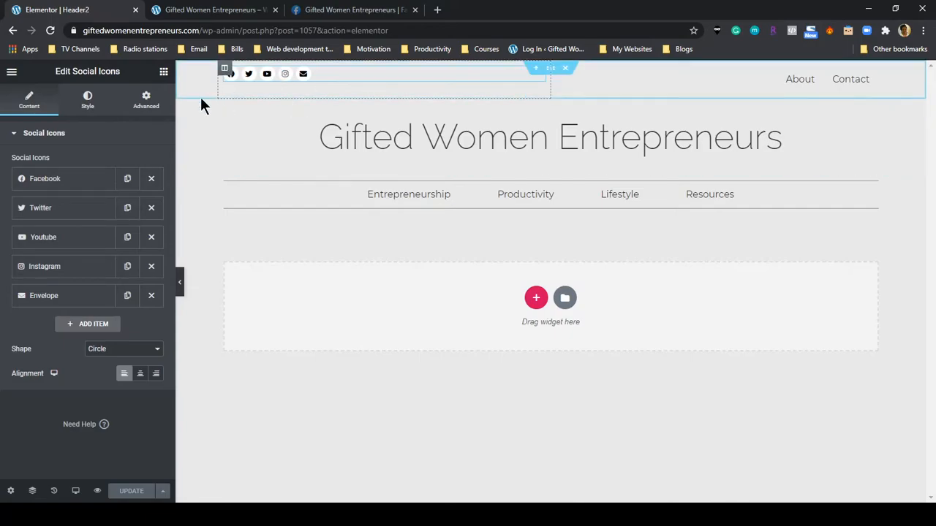
Look over the Gifted Women Entrepreneurs Facebook group page and return to the header editor.
left_click(355, 10)
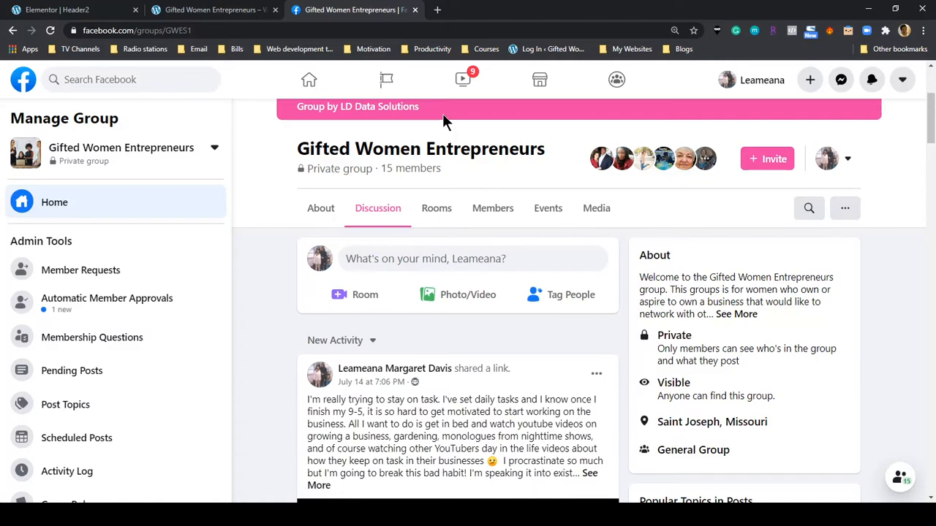
scroll(472, 314, "up", 3)
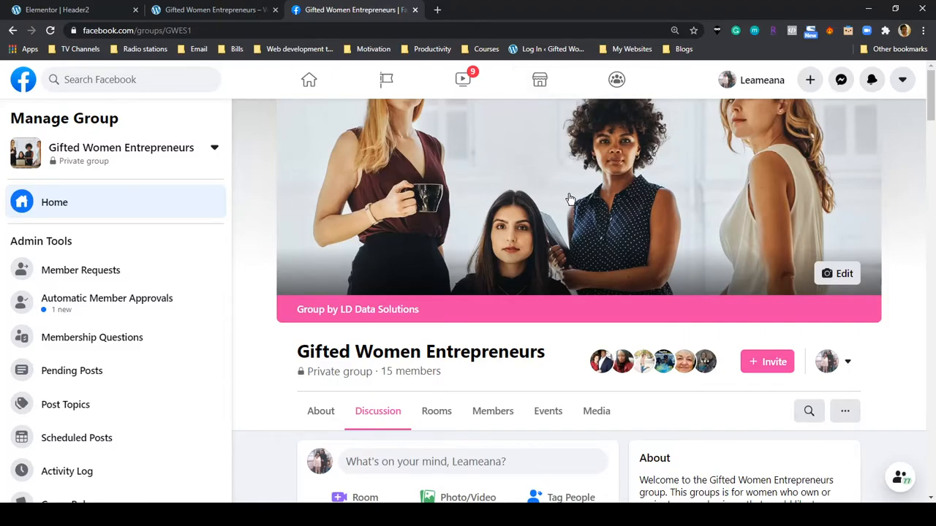
scroll(533, 210, "down", 7)
scroll(530, 212, "up", 7)
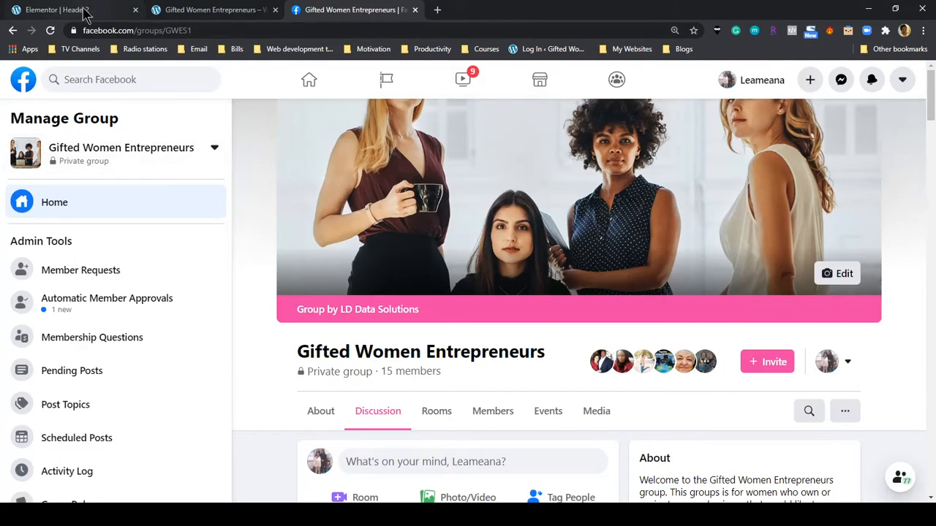
left_click(85, 13)
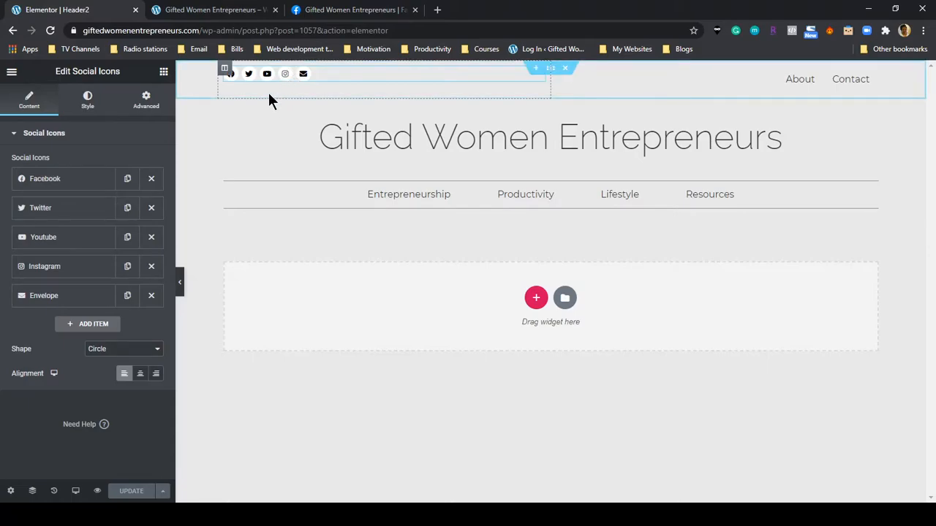
Expand the Facebook entry of the header's social icons and copy the web address of the Gifted Women Entrepreneurs Facebook group.
left_click(164, 73)
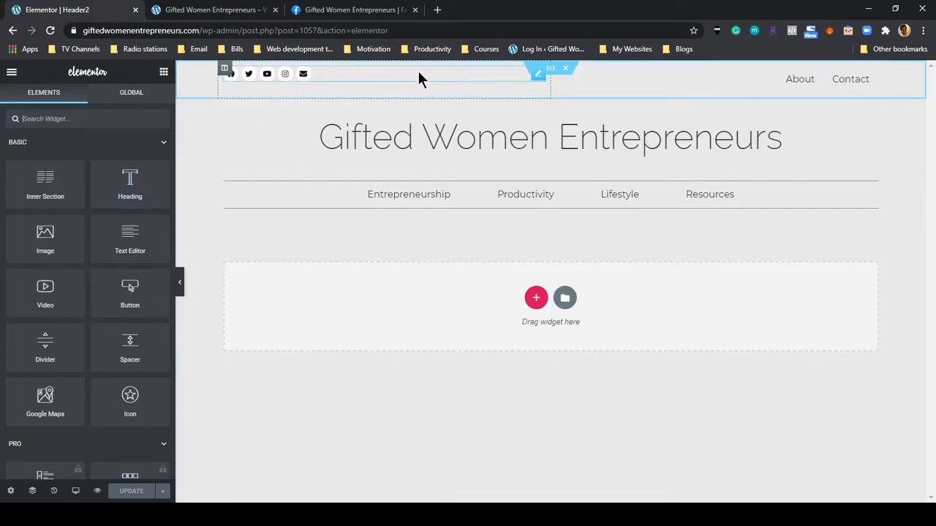
left_click(475, 76)
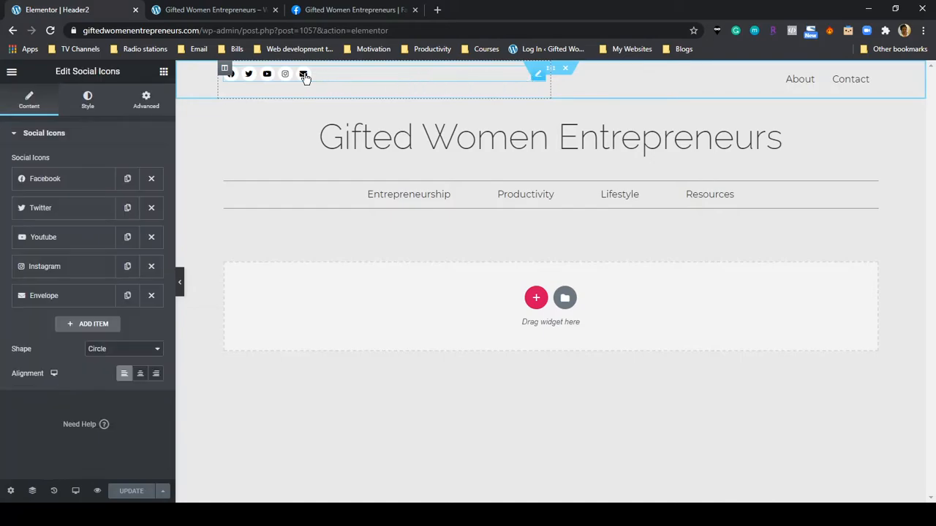
left_click(92, 184)
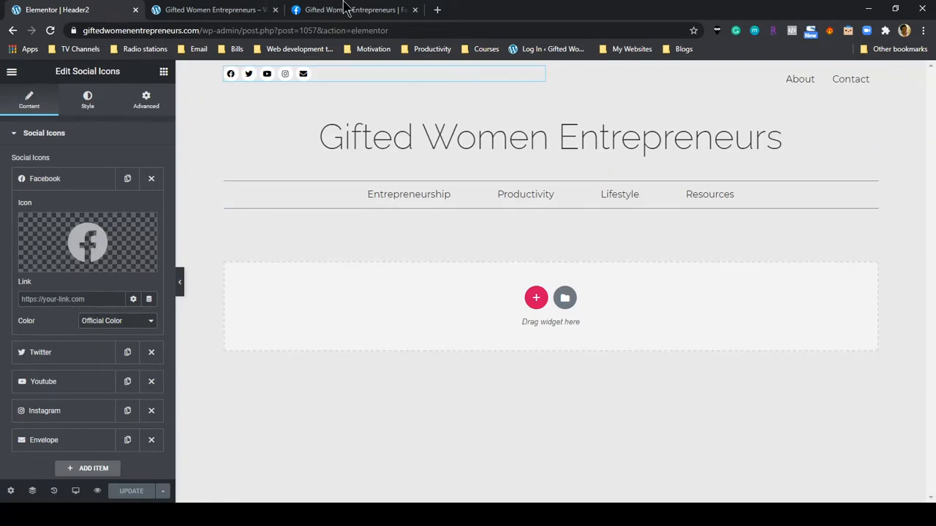
left_click(374, 10)
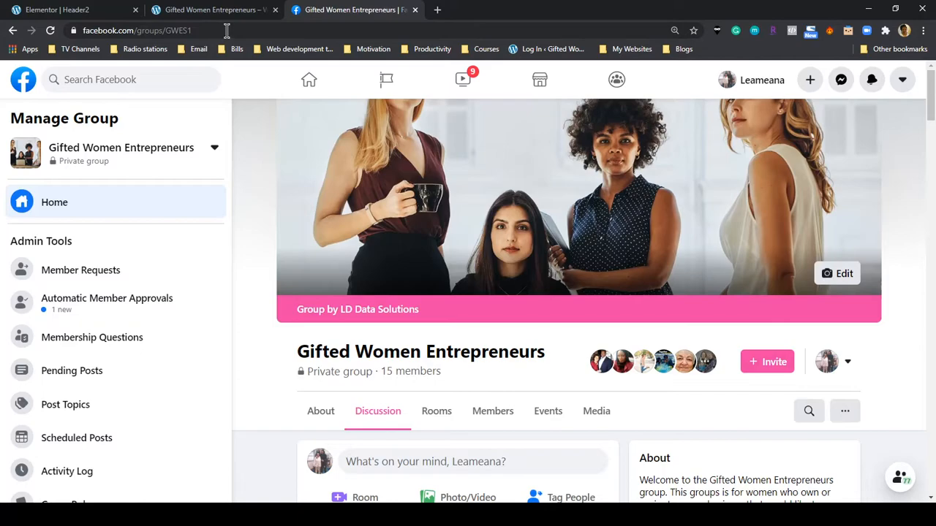
left_click_drag(217, 27, 46, 50)
key("ctrl+c")
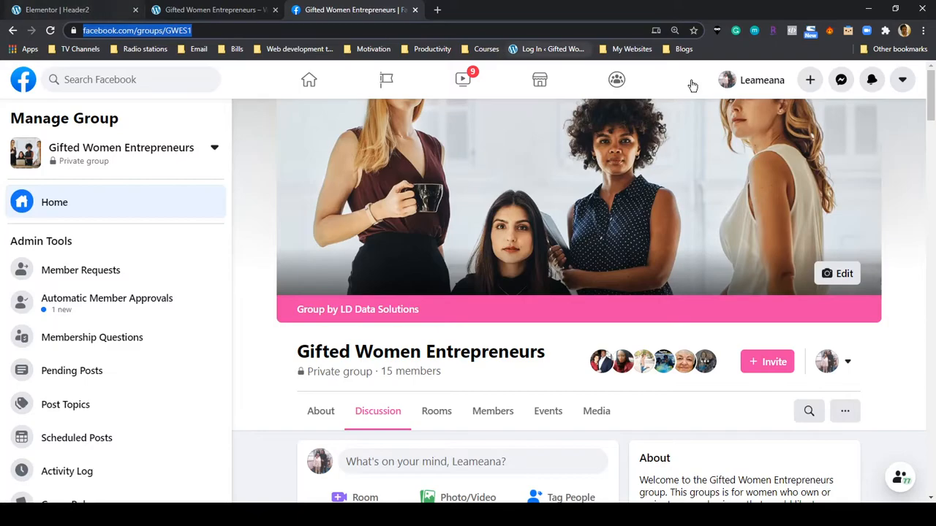
Paste the facebook.com/groups/GWES1 address as the Facebook icon's link and update the header template.
left_click(81, 15)
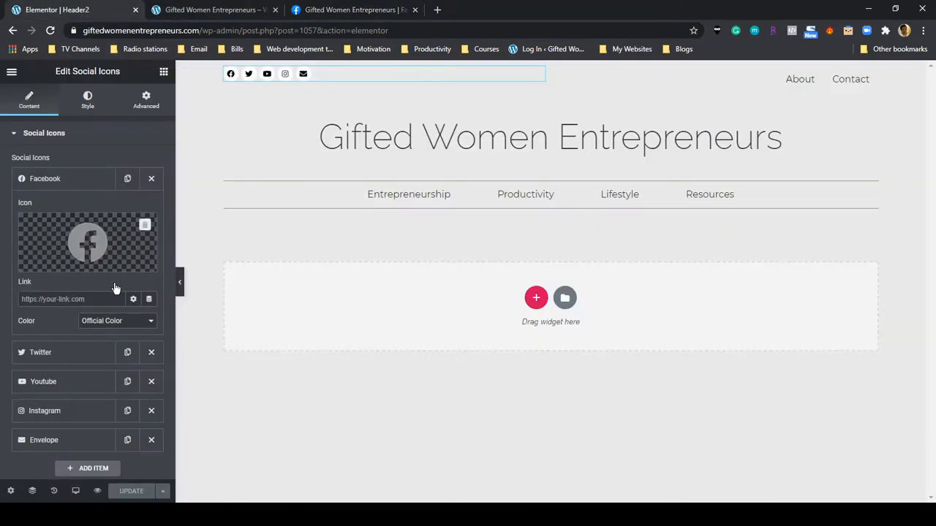
left_click(75, 299)
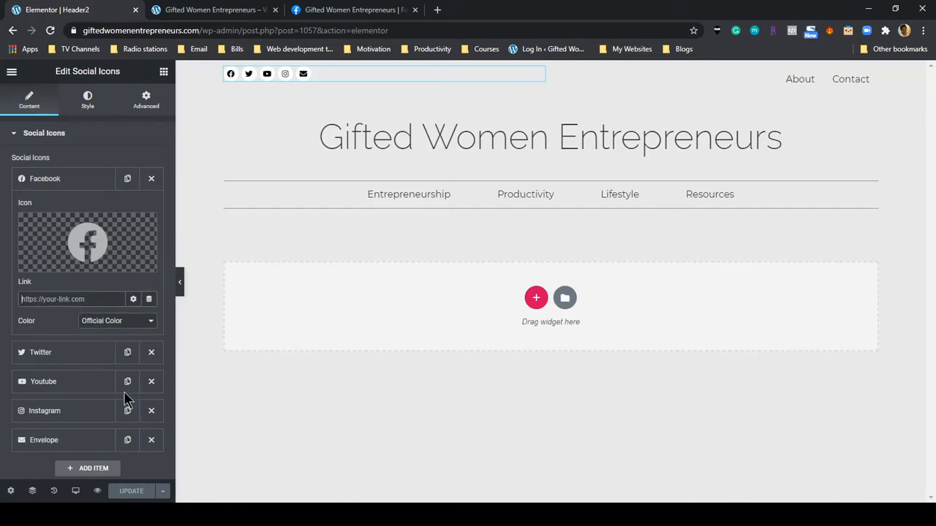
key("ctrl+v")
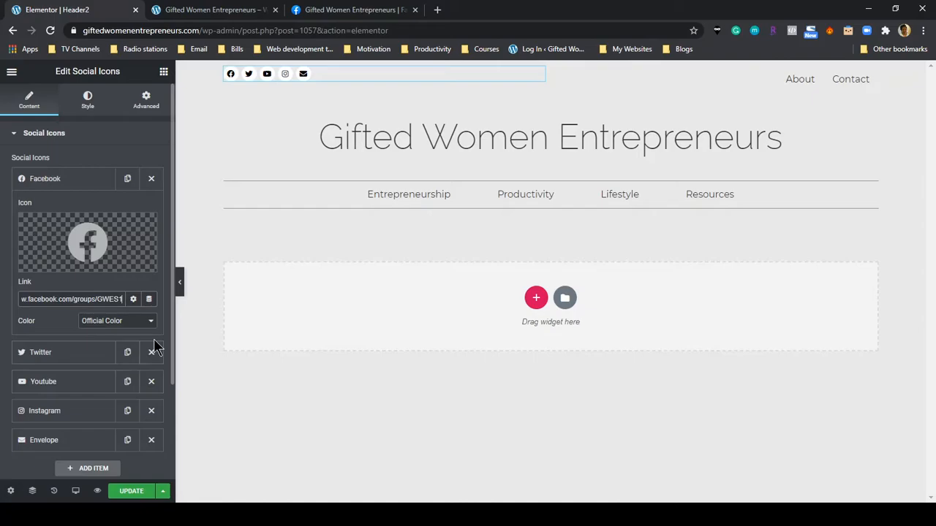
left_click(137, 492)
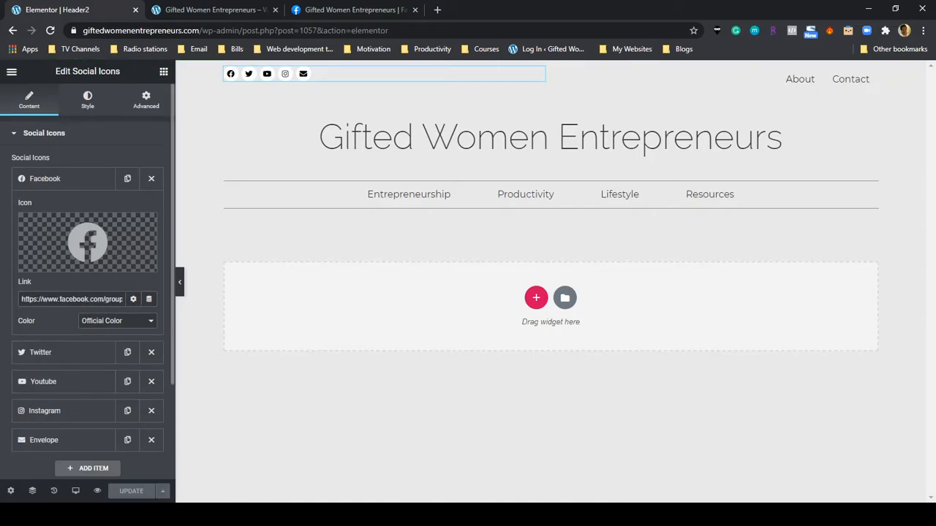
Preview the header, follow its Facebook icon to test the link, and return to the Elementor editor.
left_click(94, 497)
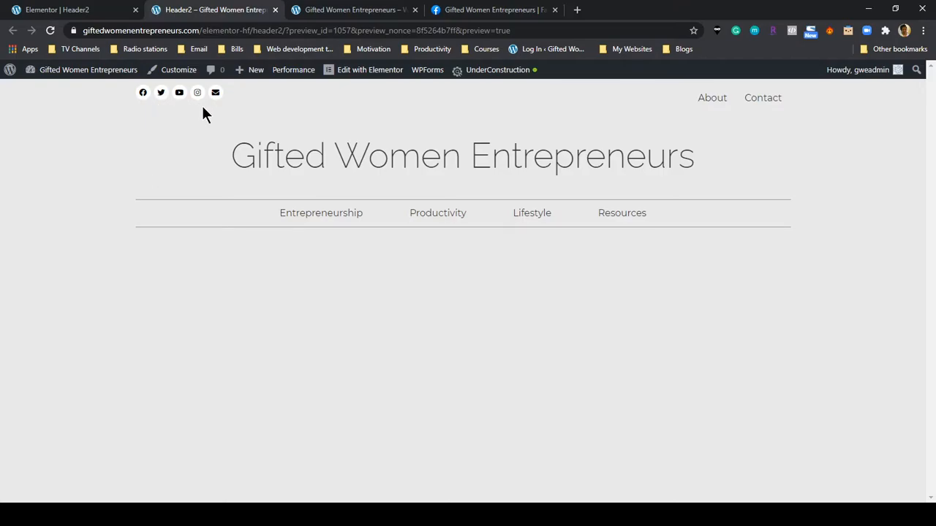
left_click(143, 95)
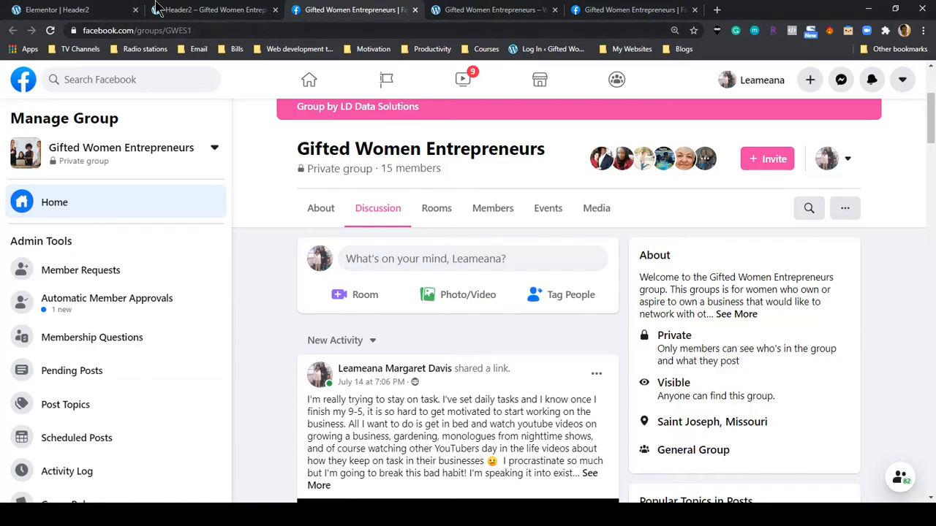
left_click(73, 11)
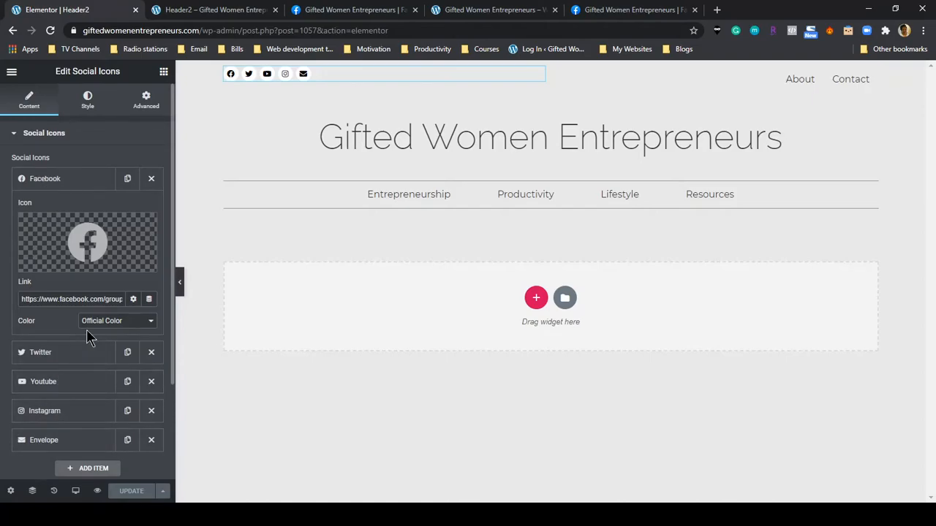
right_click(192, 119)
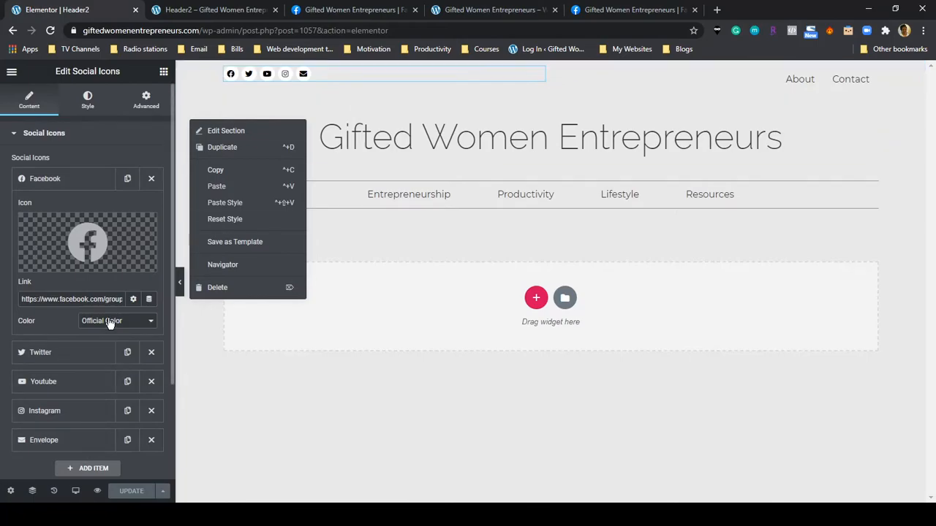
mouse_move(88, 249)
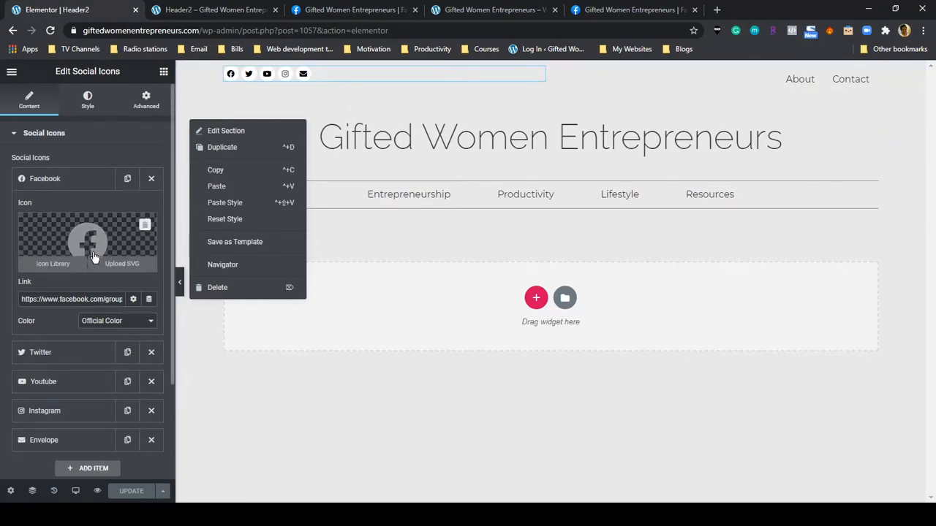
mouse_move(110, 269)
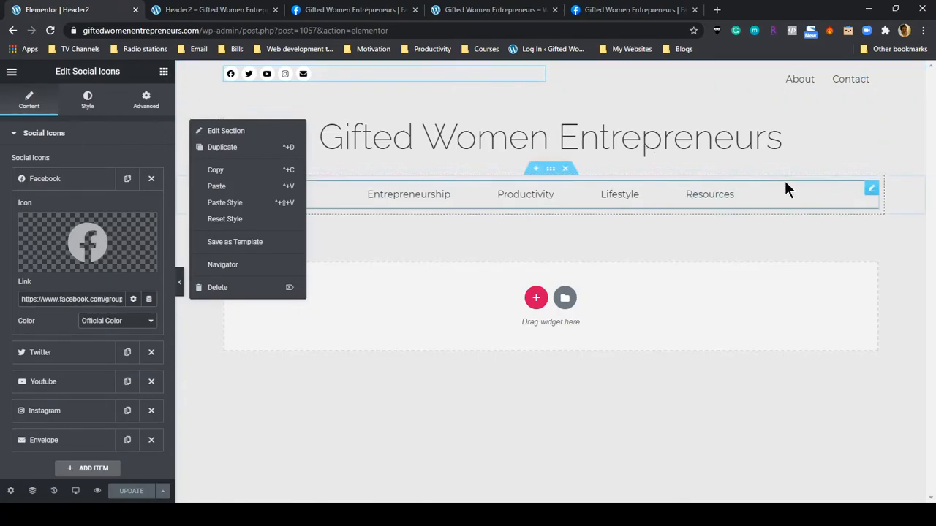
left_click(776, 198)
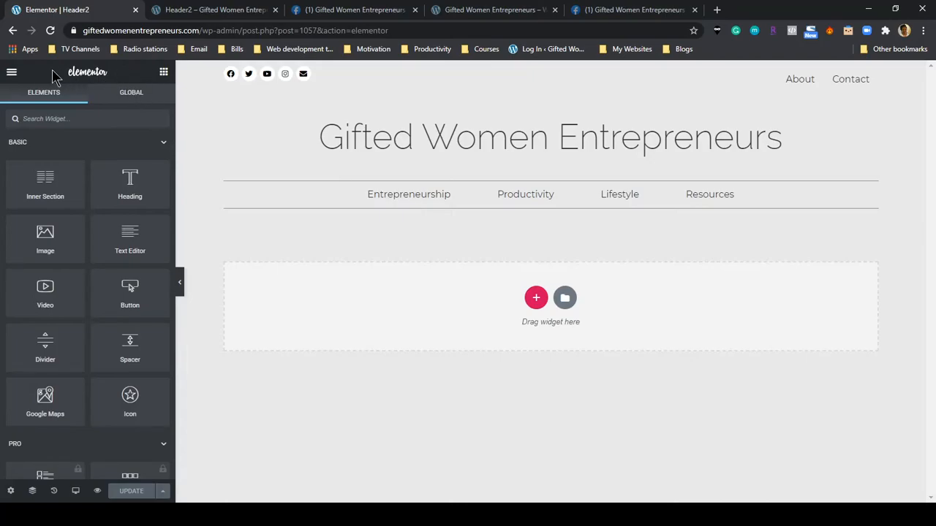
Exit the Elementor editor to the WordPress dashboard and open the post categories.
left_click(11, 73)
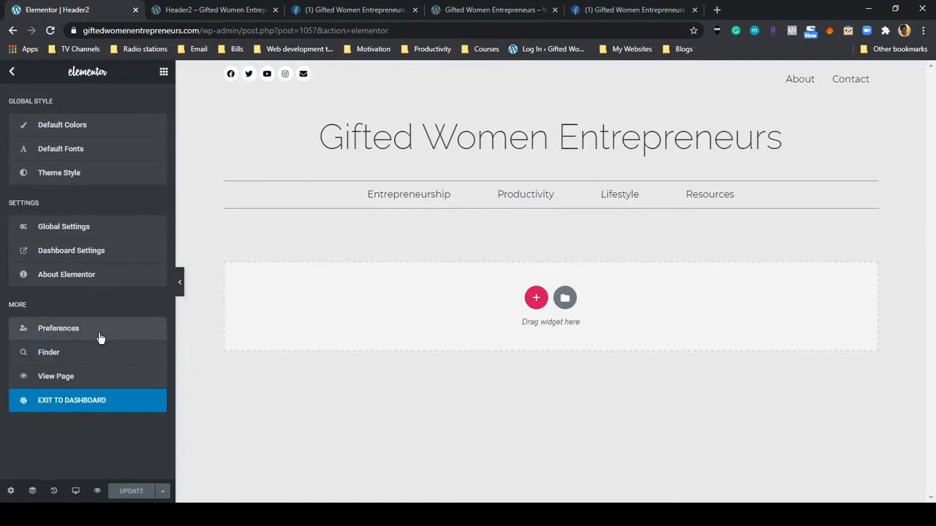
left_click(119, 401)
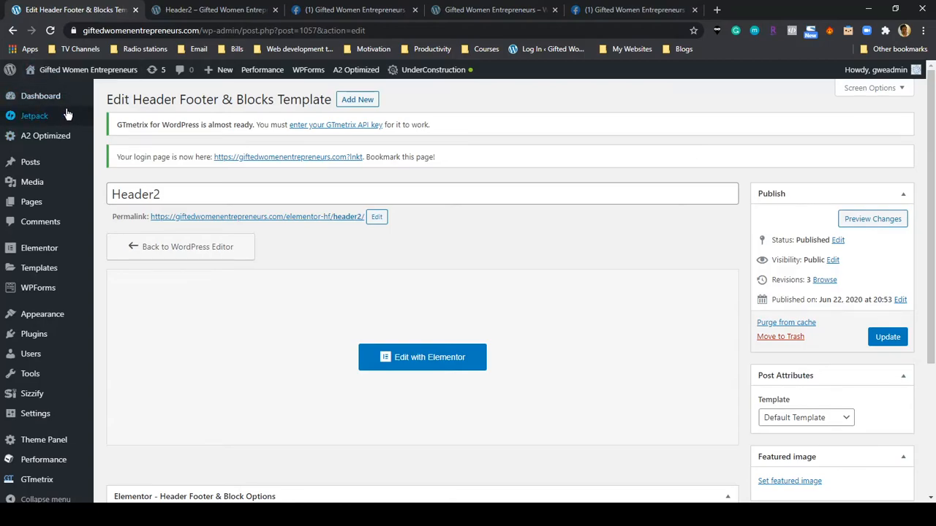
mouse_move(53, 182)
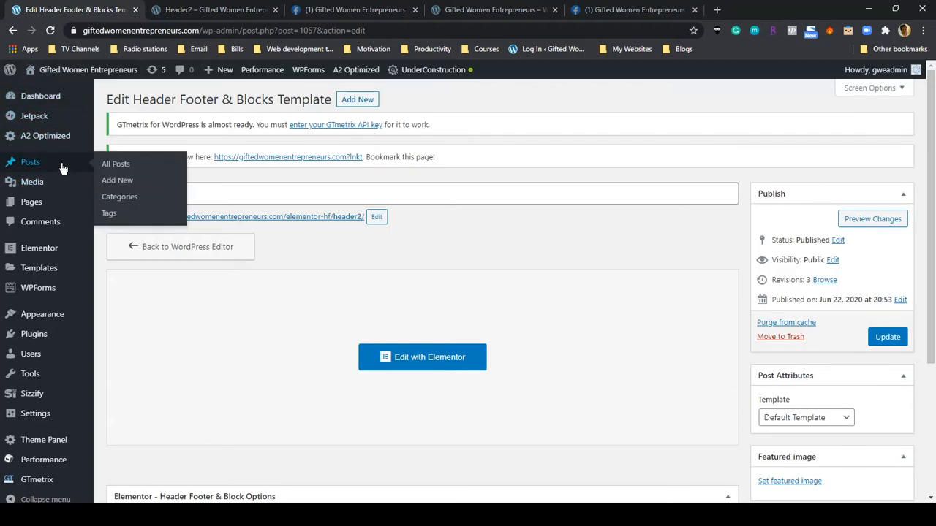
left_click(149, 202)
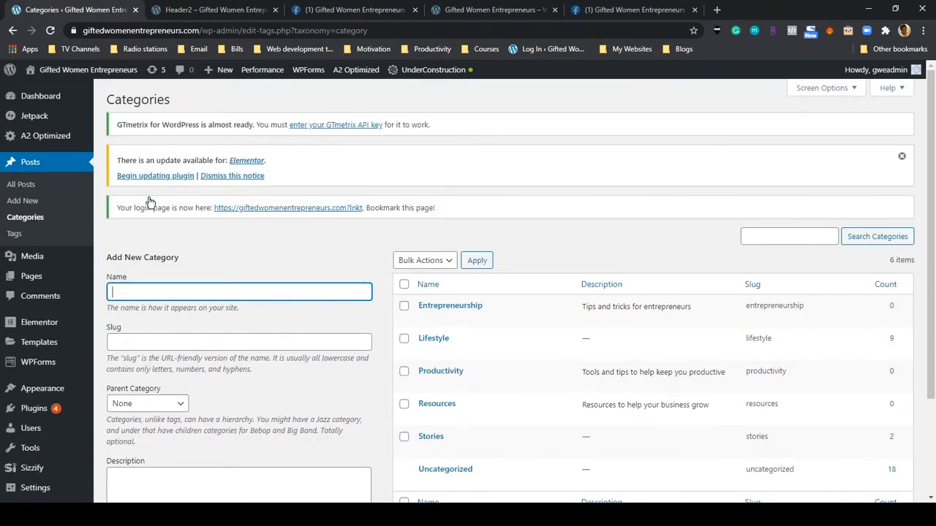
Add a new post category named "fishing" with no parent category.
scroll(255, 214, "down", 3)
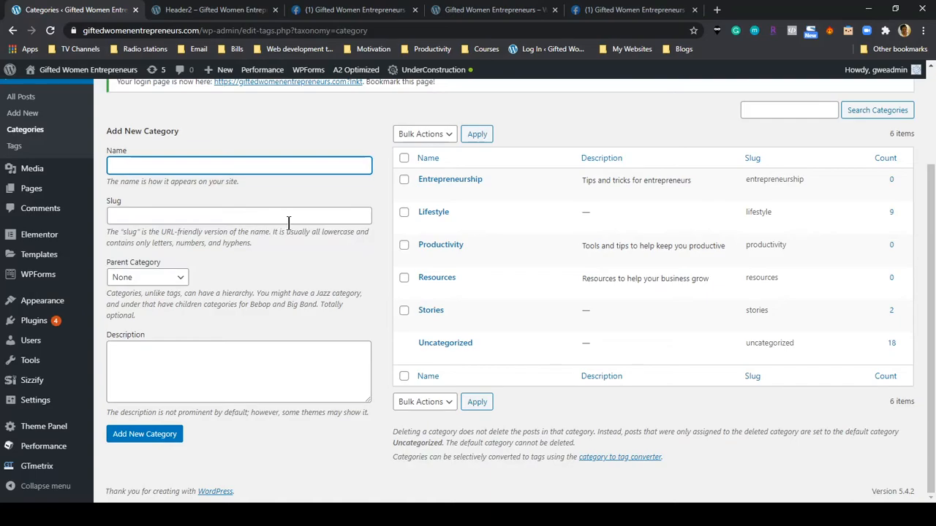
scroll(287, 193, "up", 2)
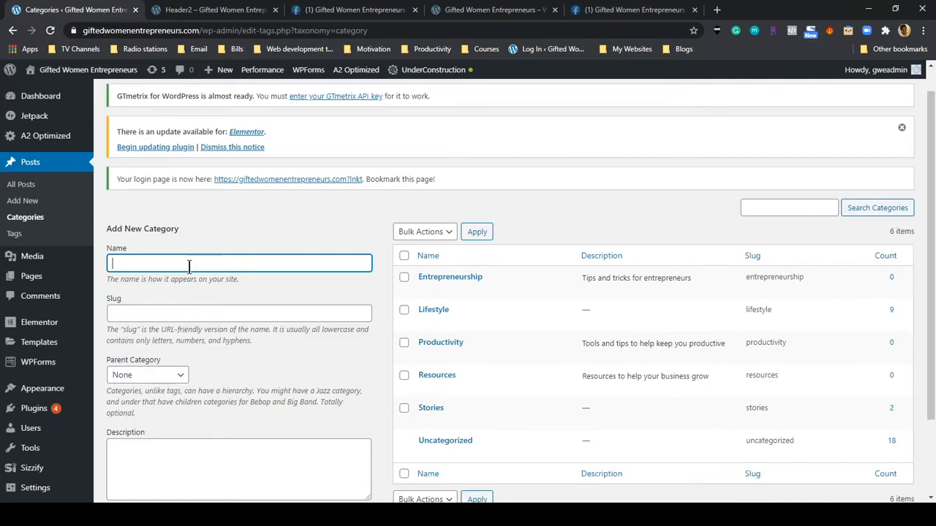
type("fishing")
left_click(184, 378)
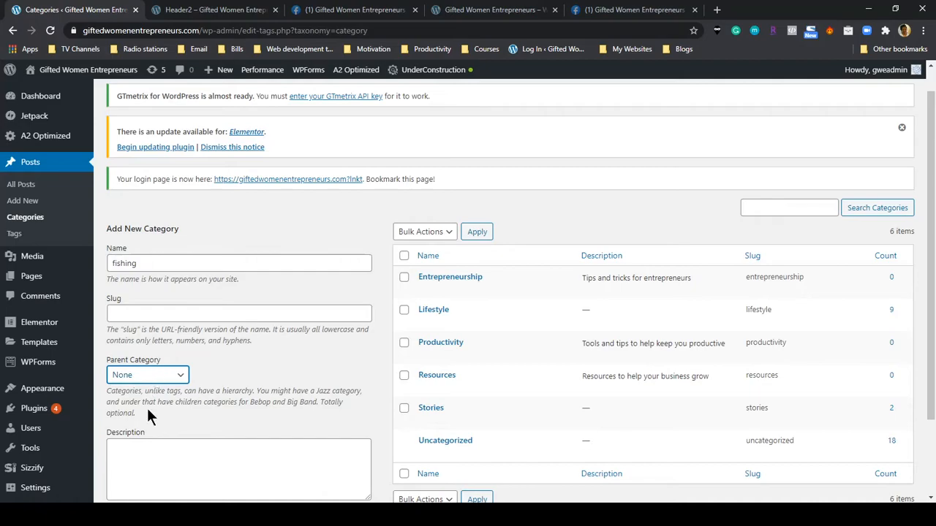
left_click(322, 284)
scroll(303, 333, "down", 2)
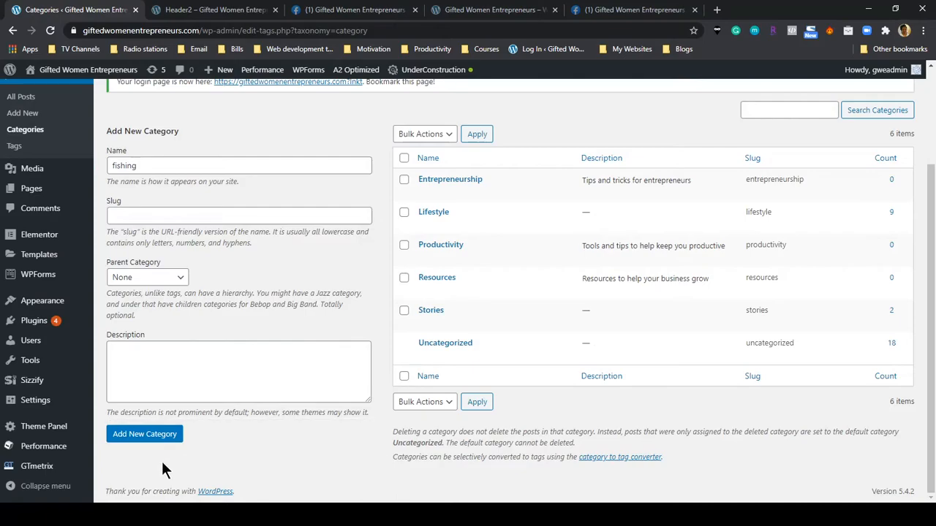
left_click(176, 434)
left_click(166, 434)
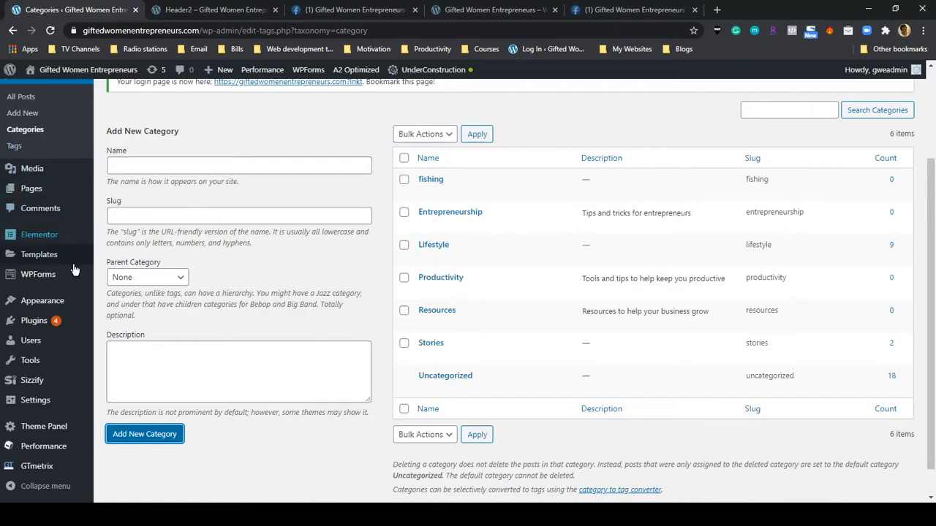
Add the fishing category as an item at the end of the Categories menu and save the menu.
mouse_move(44, 301)
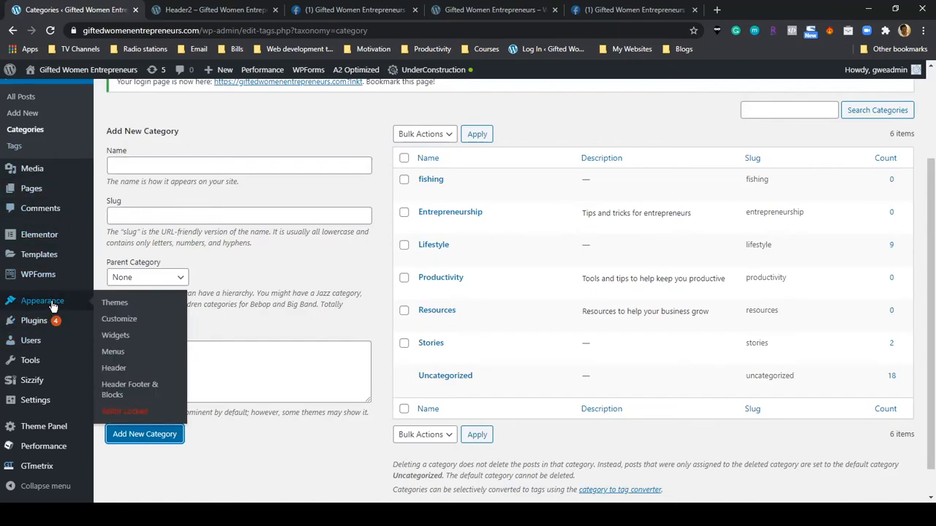
left_click(123, 358)
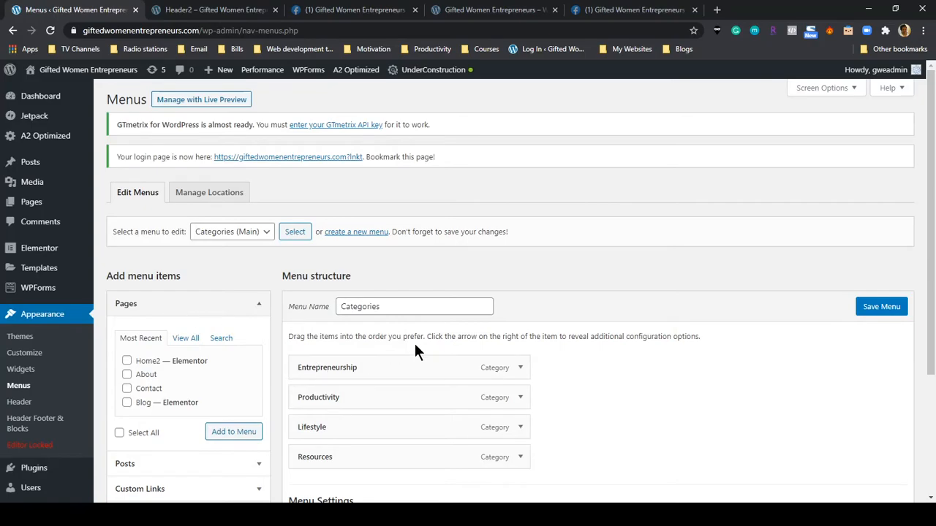
scroll(266, 400, "down", 1)
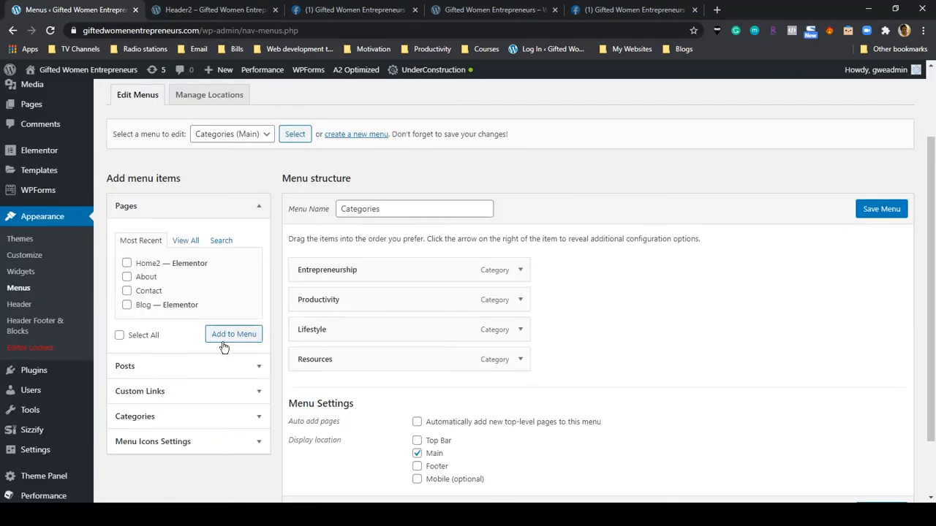
left_click(223, 417)
left_click(181, 241)
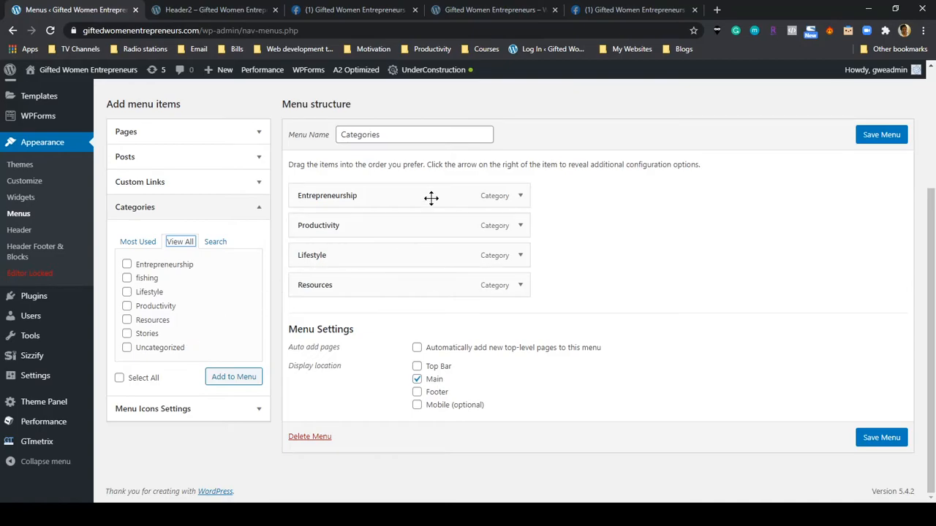
left_click(126, 278)
left_click(249, 380)
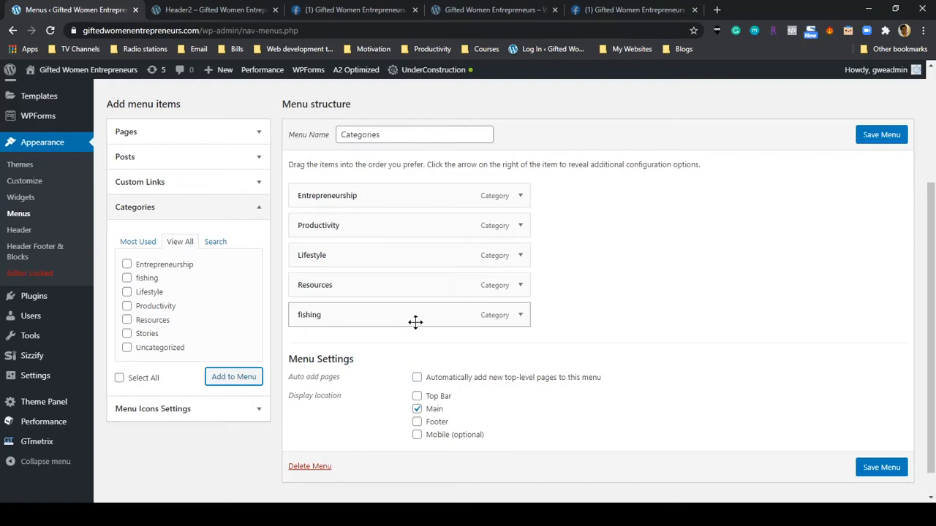
left_click(893, 135)
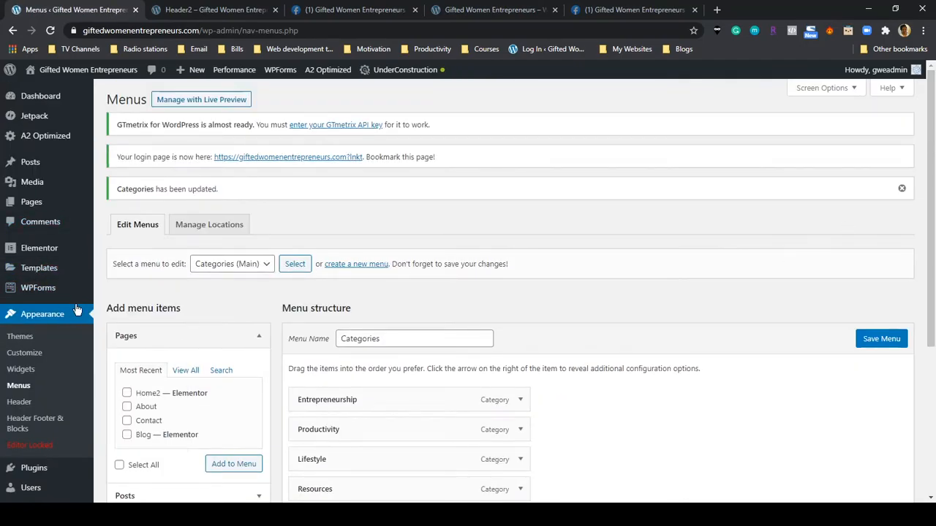
Reload the Header2 preview to check its category navigation and return to the menu editor.
left_click(225, 15)
left_click(212, 73)
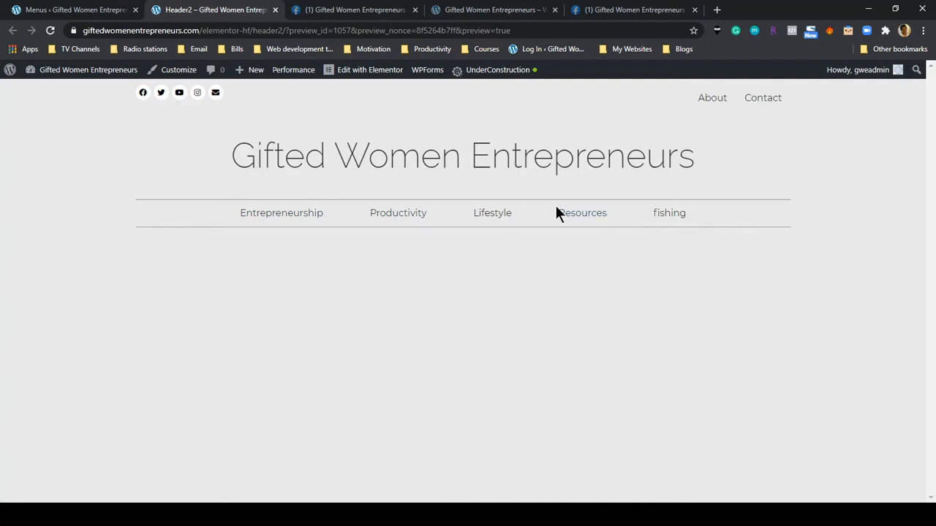
left_click(95, 11)
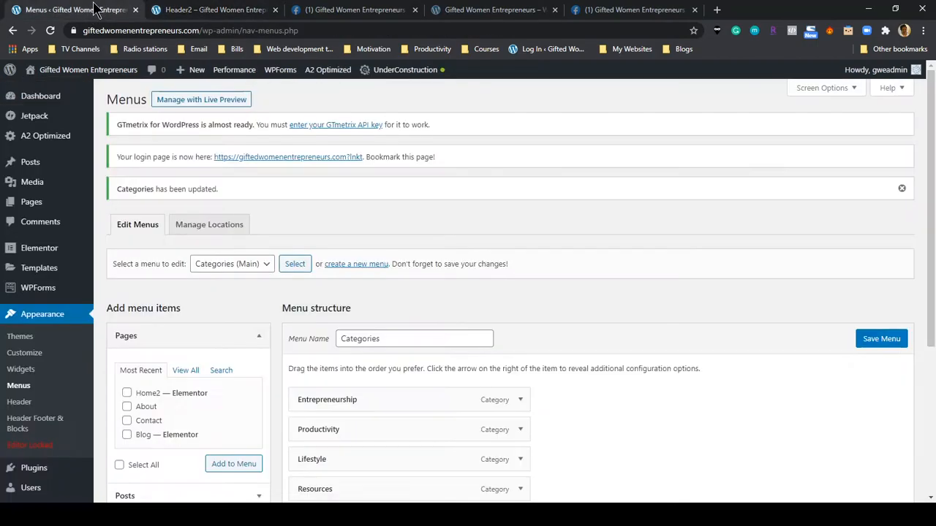
Remove the fishing item from the Categories menu, save the menu, and reload the header preview.
scroll(420, 310, "down", 3)
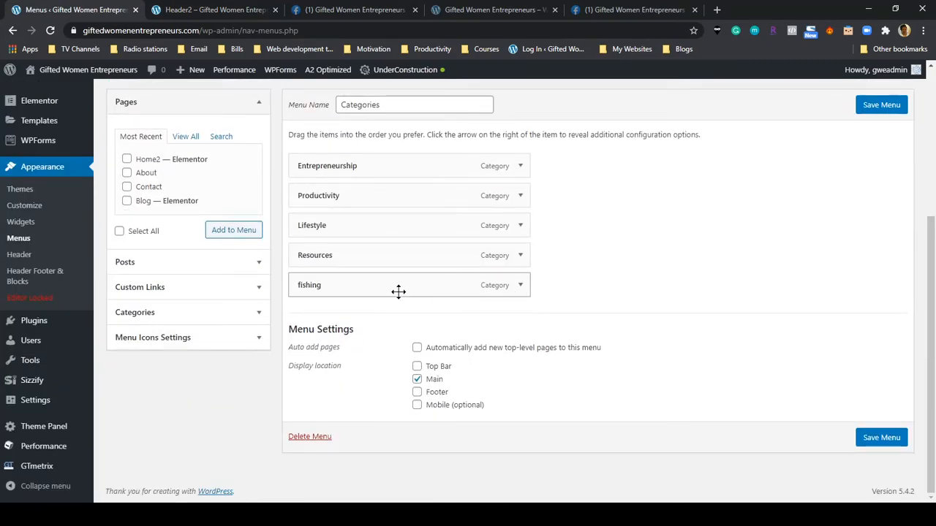
left_click(518, 287)
scroll(449, 303, "down", 3)
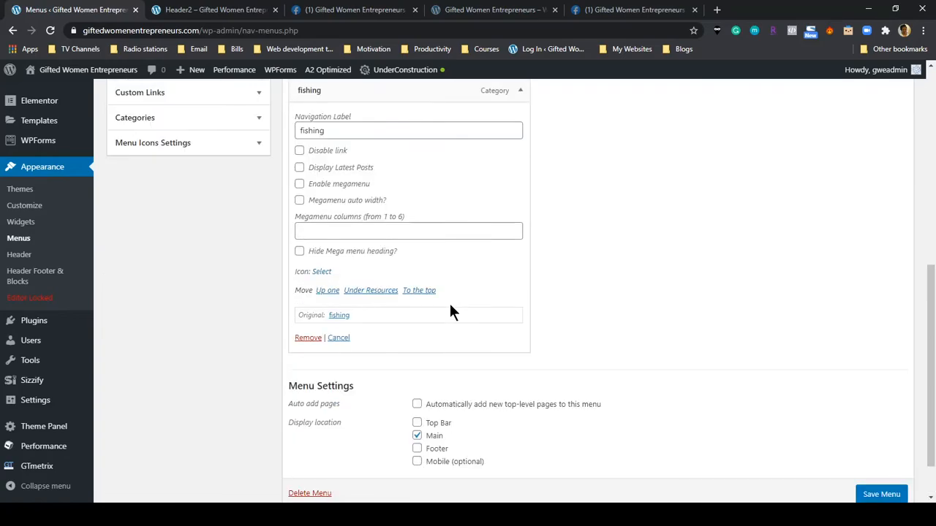
left_click(308, 337)
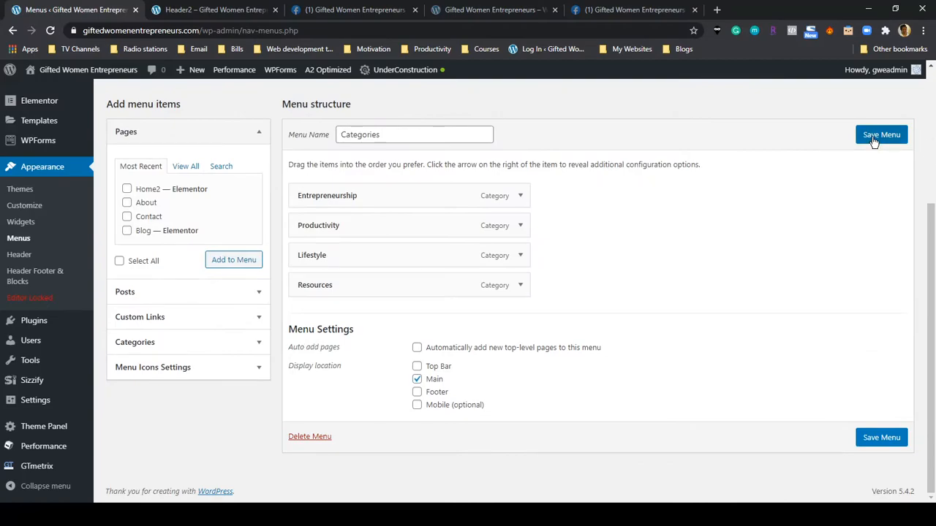
left_click(879, 139)
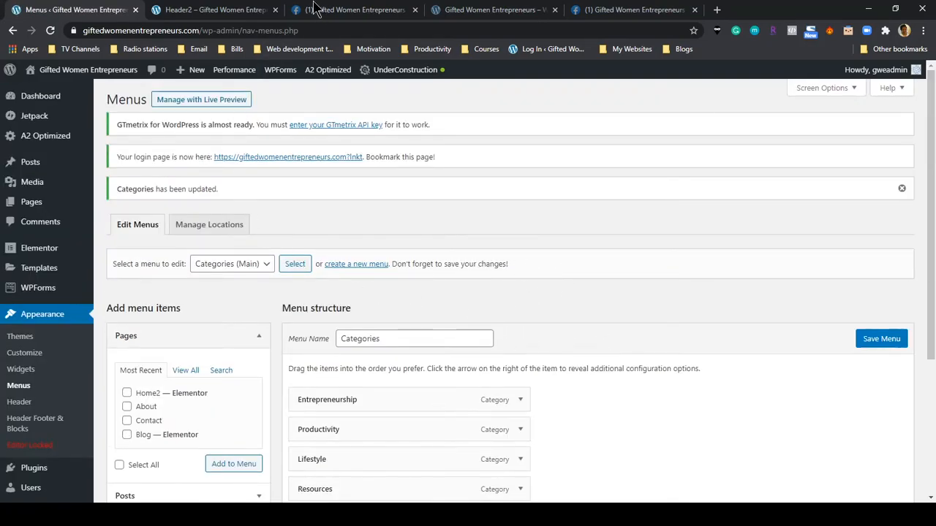
left_click(226, 10)
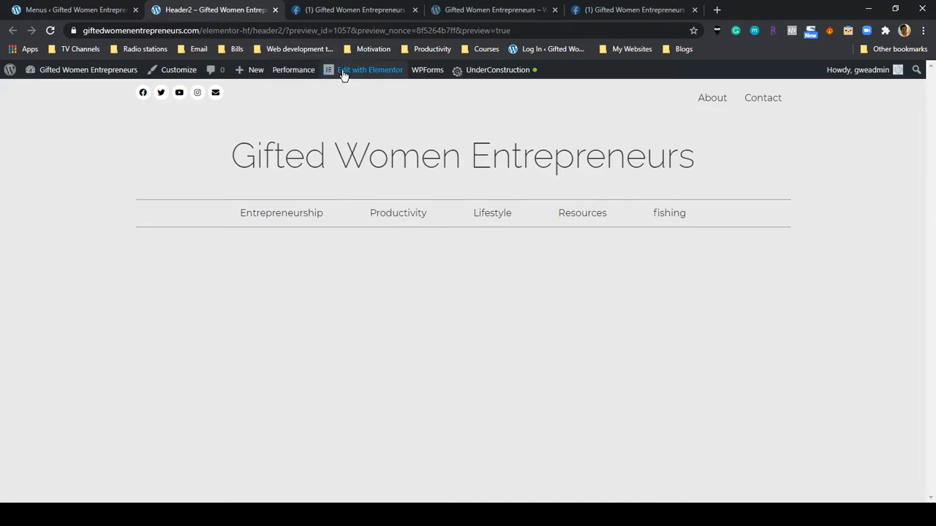
left_click(51, 30)
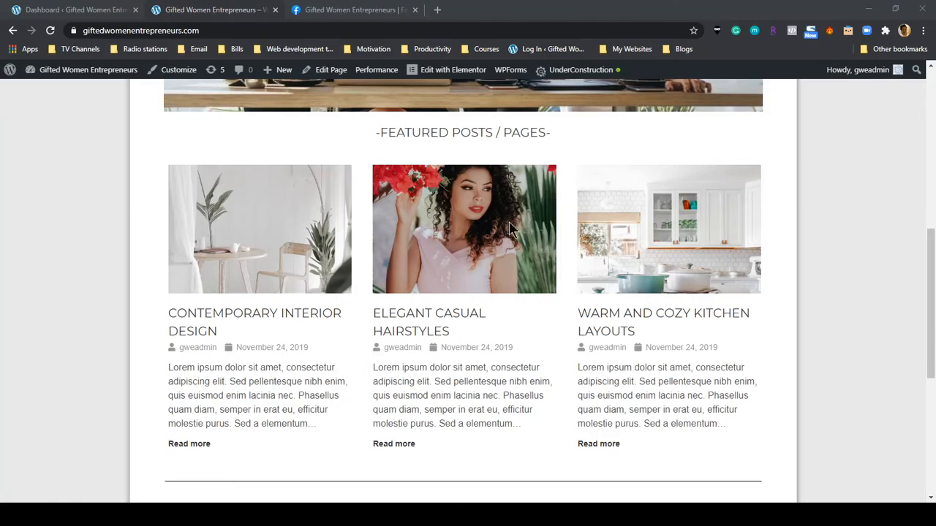
left_click(511, 336)
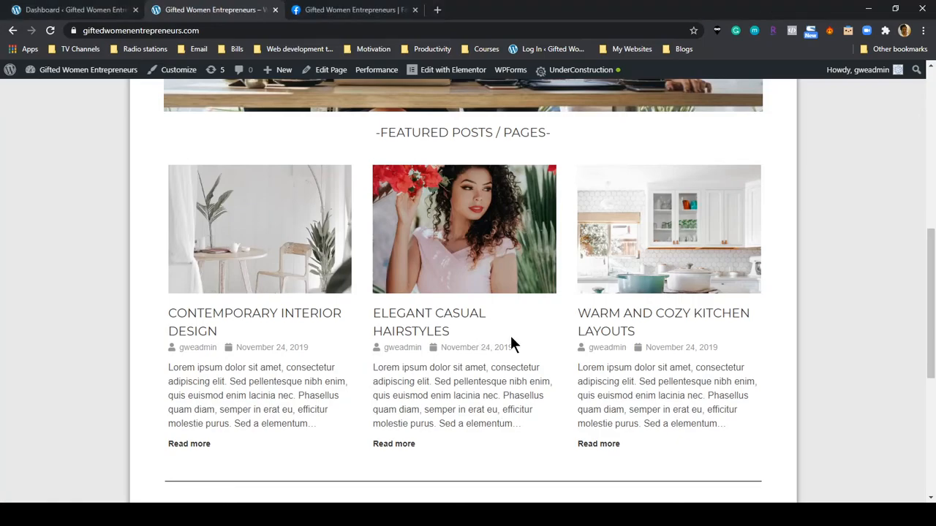
left_click(70, 10)
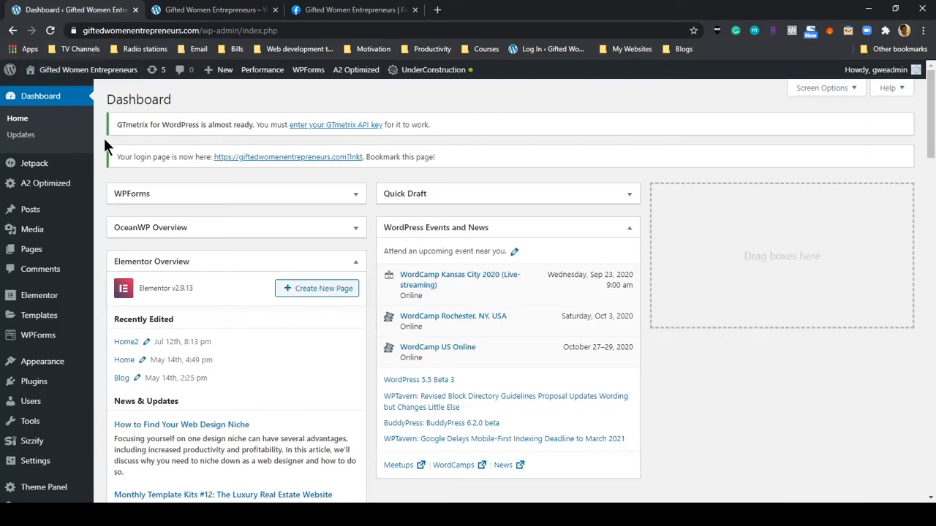
left_click(226, 9)
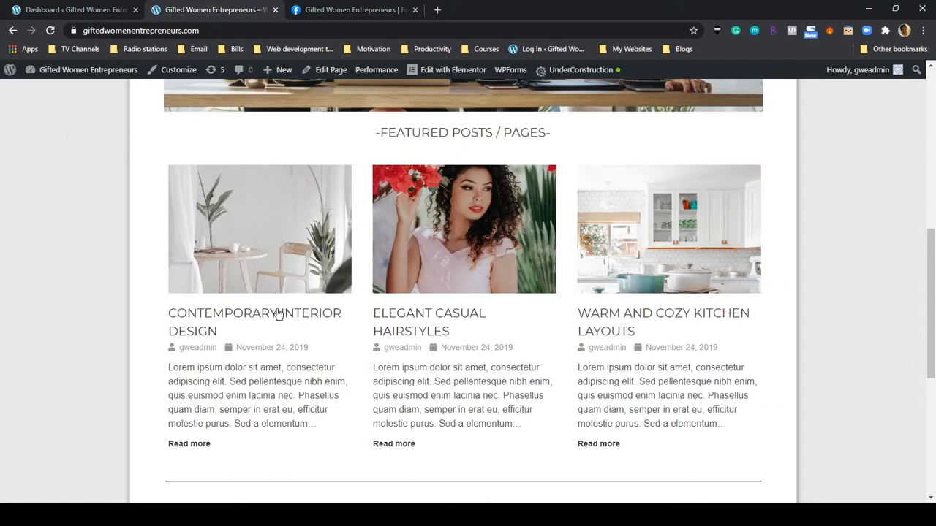
Start a new post from the WordPress dashboard and title it "this is a test".
left_click(97, 11)
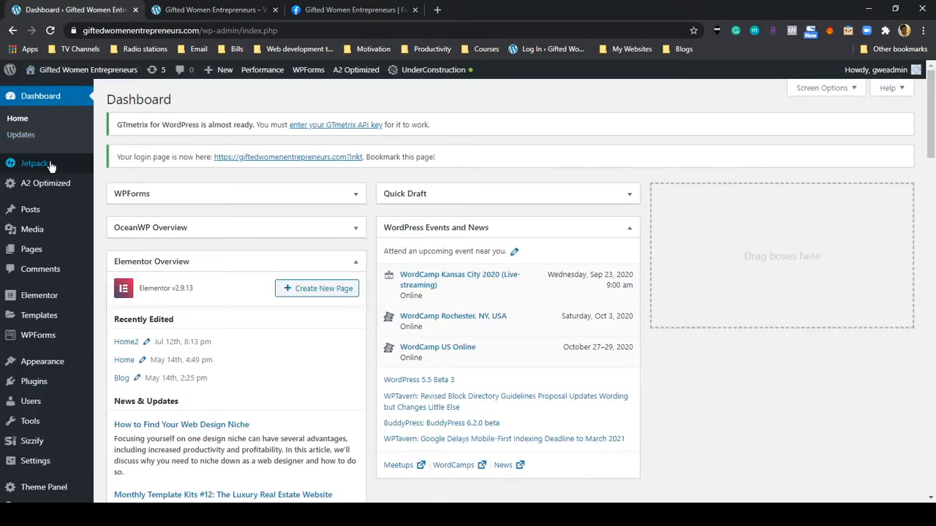
mouse_move(36, 218)
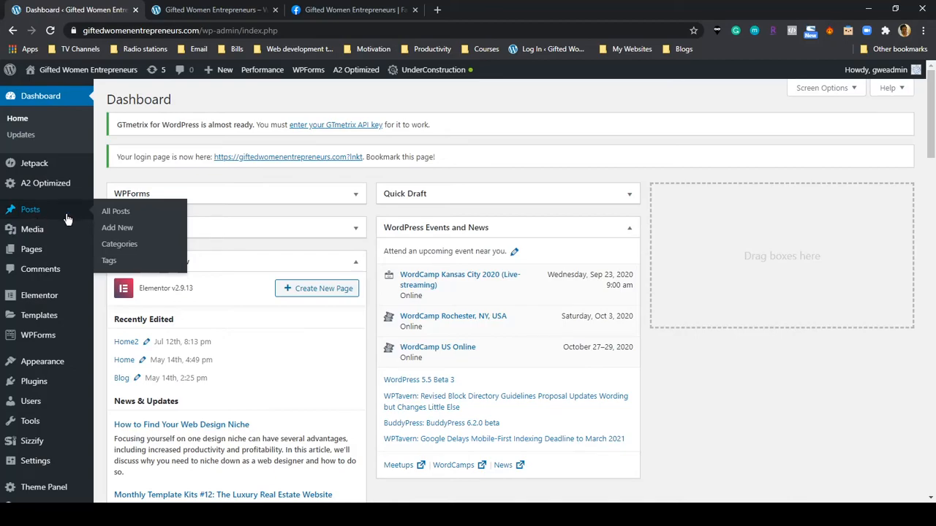
left_click(123, 233)
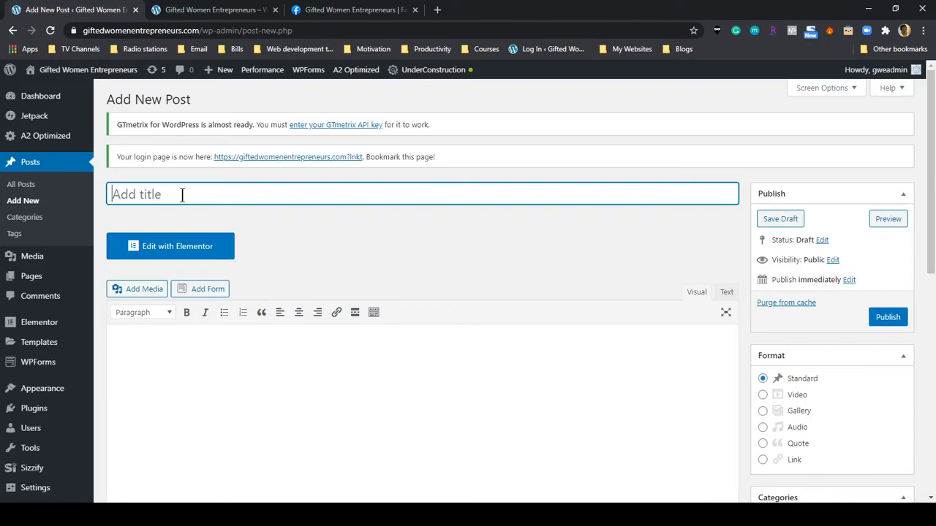
type("this")
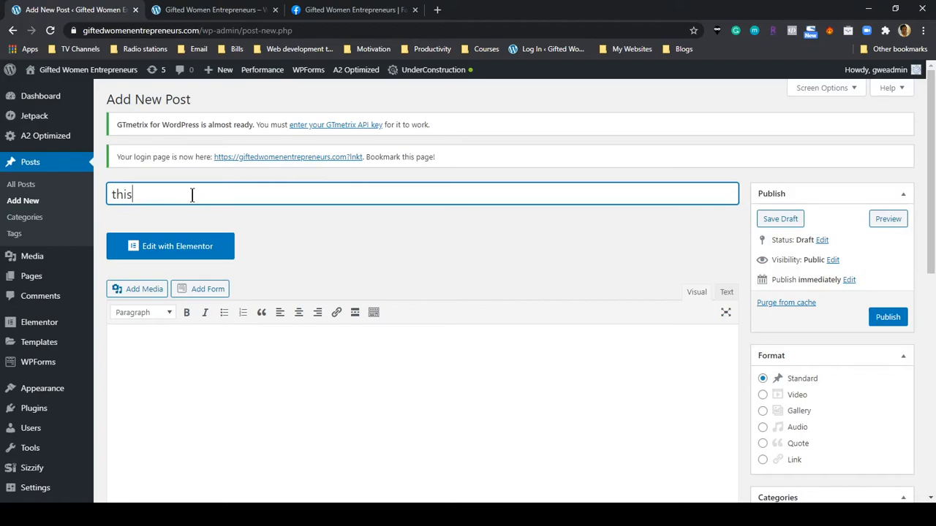
type(" is a test")
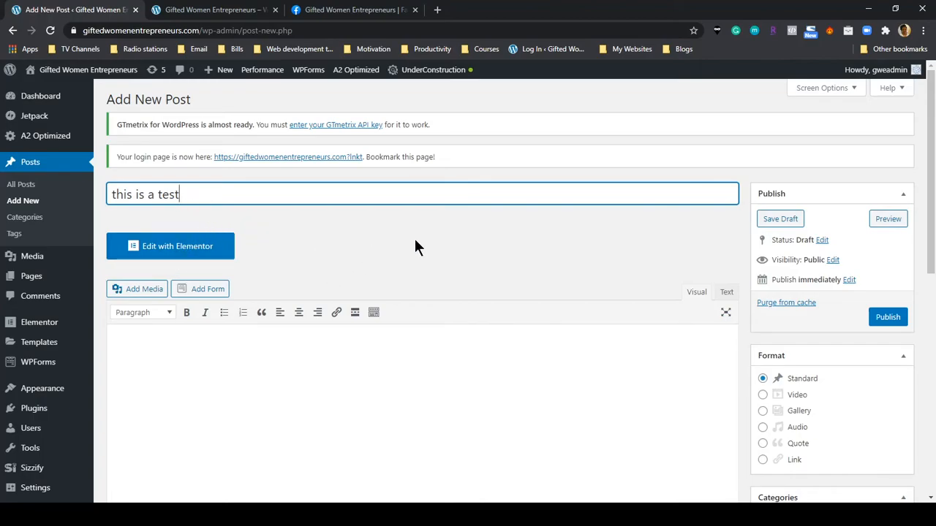
scroll(369, 256, "down", 3)
scroll(365, 253, "up", 1)
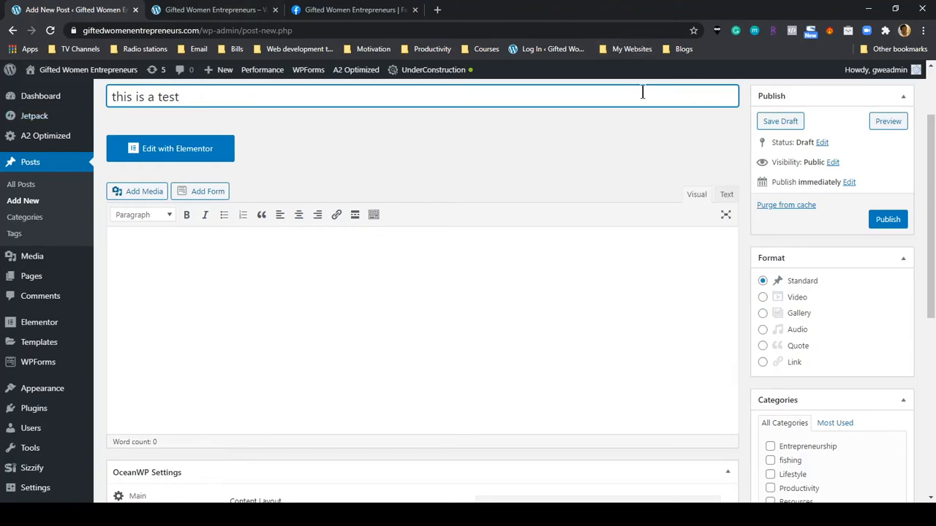
Copy the visible text of the procrastination post in the Facebook group and paste it as the new WordPress post's body.
left_click(437, 10)
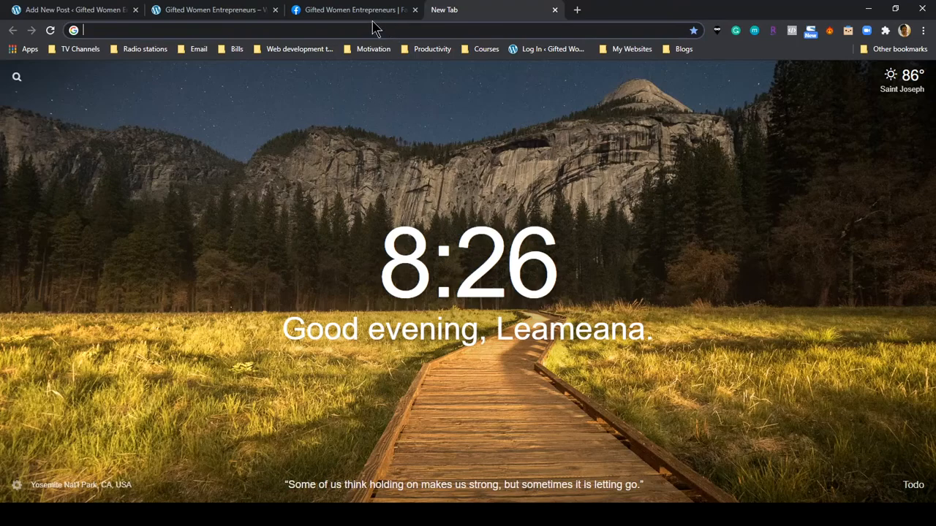
left_click(374, 12)
scroll(336, 77, "down", 3)
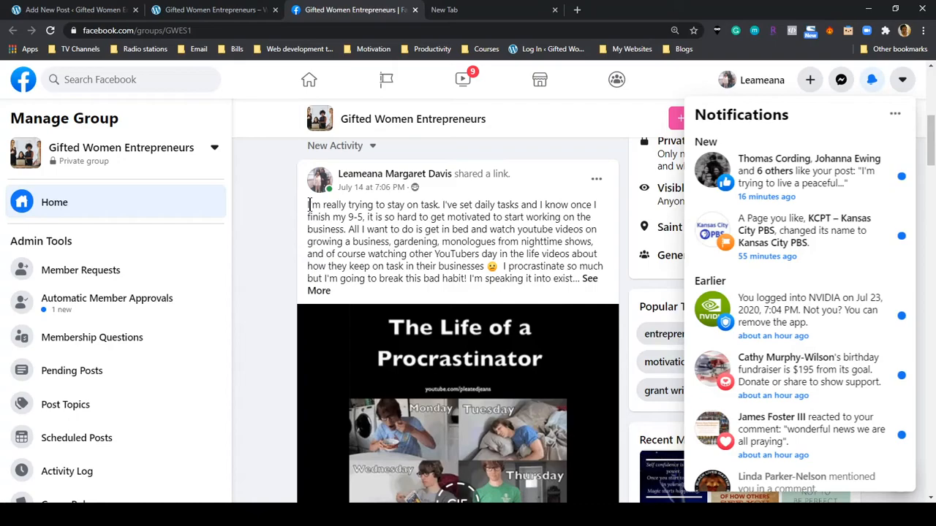
left_click_drag(308, 205, 575, 279)
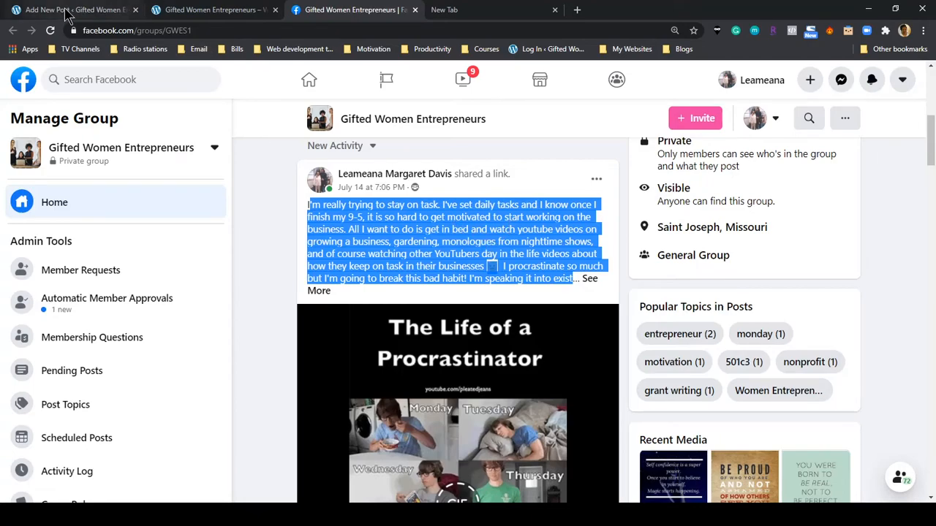
left_click(76, 12)
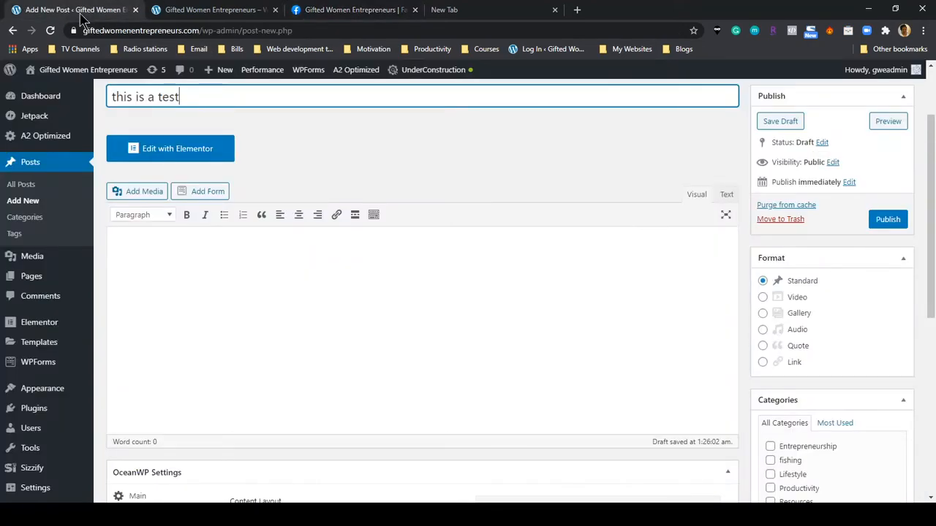
left_click(253, 320)
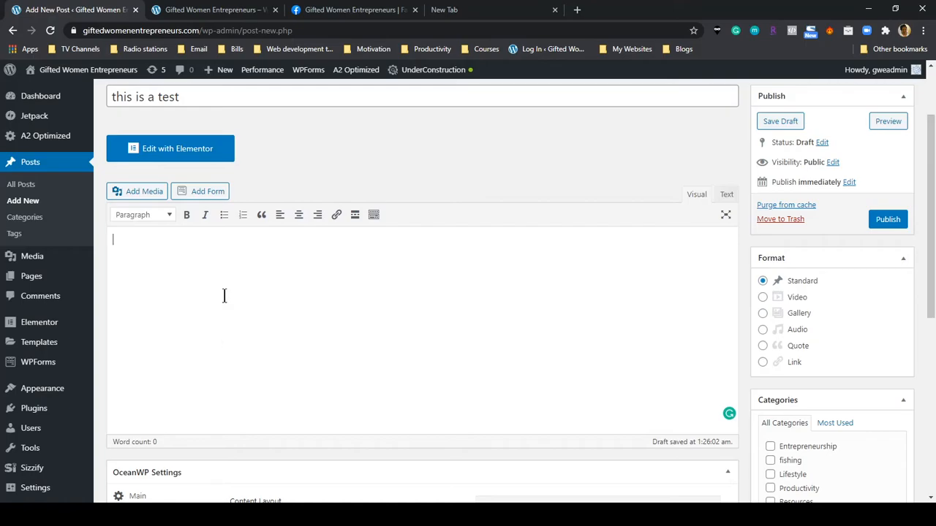
type("'m really trying to stay on task. I've set daily tasks and I know once I finish my 9-5, it is so hard to get motivated to start working on the business. All I want to do is get in bed and watch youtube videos on growing a business, gardening, monologues from nighttime shows, and of course watching other YouTubers day in the life videos about how they keep on task in their businesses 🙂 I procrastinate so much but I'm going to break this bad habit! I'm speaking it into exist")
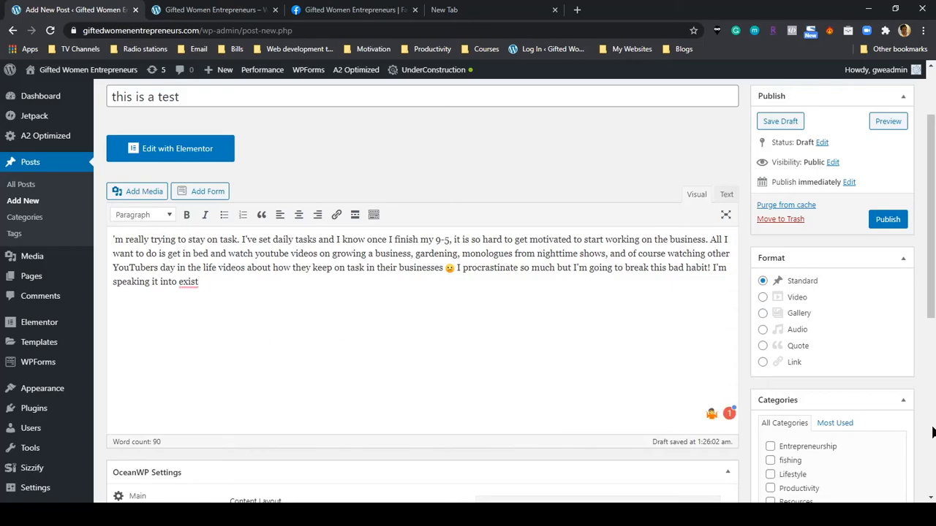
Set the new post's template attribute to Elementor Canvas.
scroll(824, 377, "down", 4)
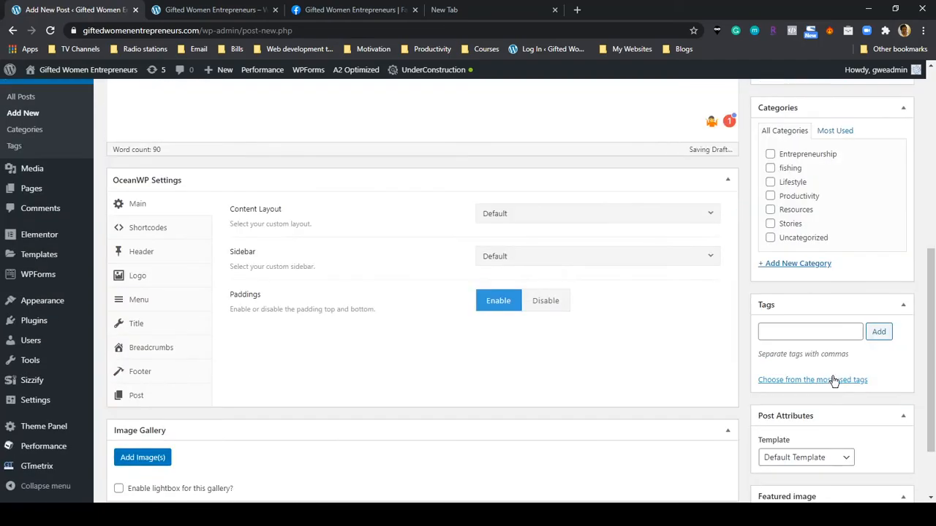
scroll(833, 381, "down", 2)
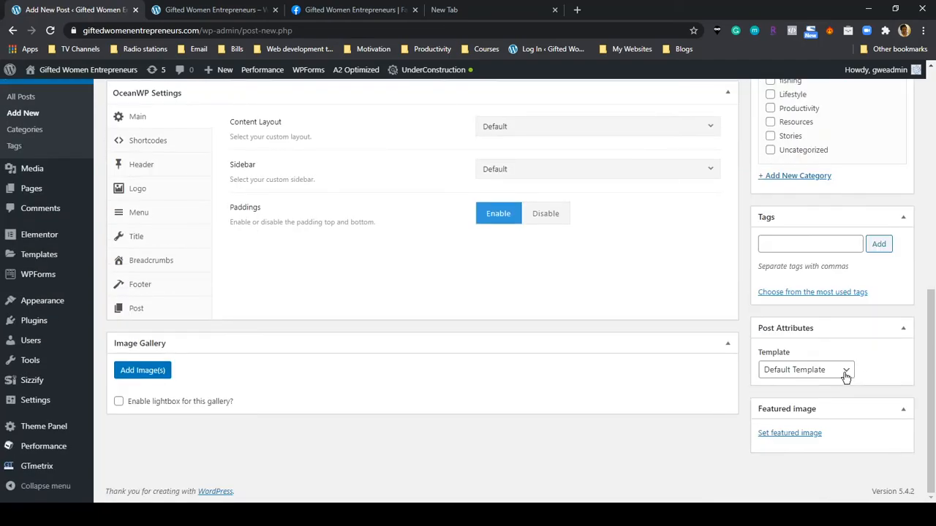
left_click(845, 376)
left_click(823, 398)
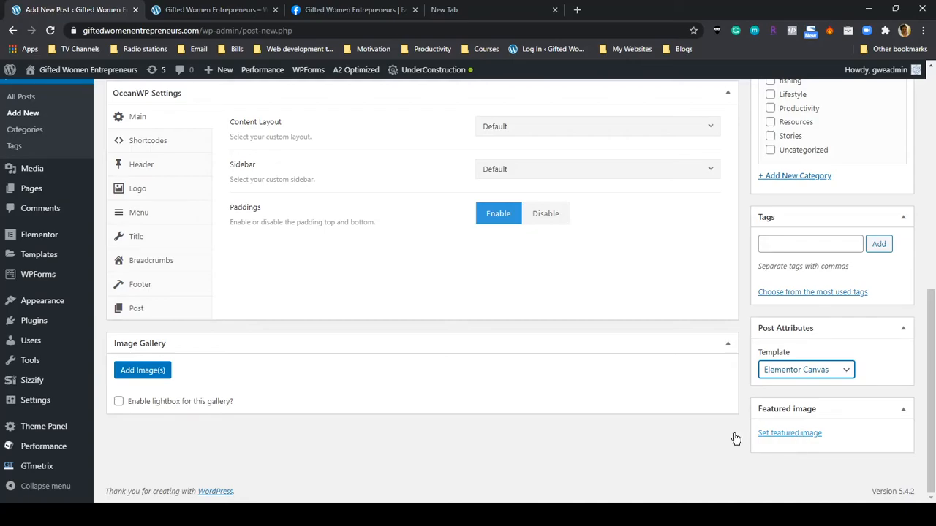
Set the espresso.jpg picture from the media library as the new post's featured image.
left_click(214, 14)
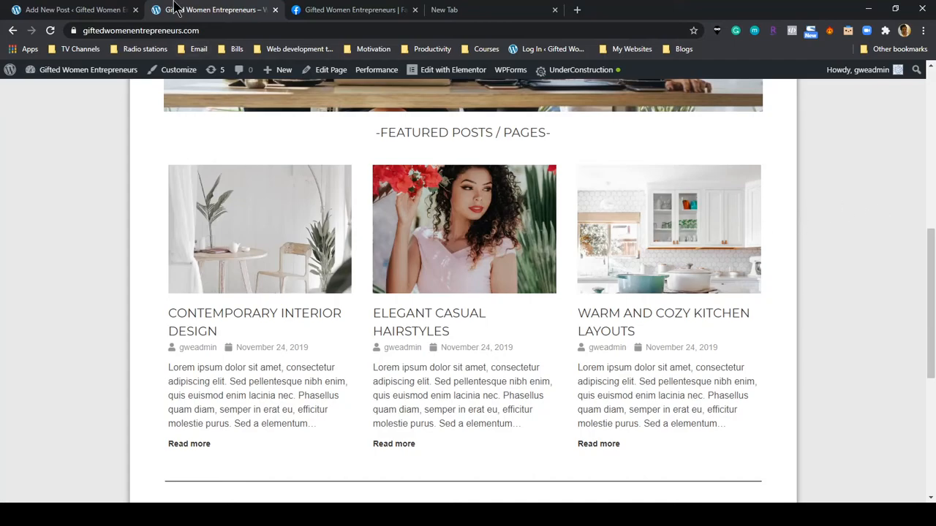
left_click(101, 16)
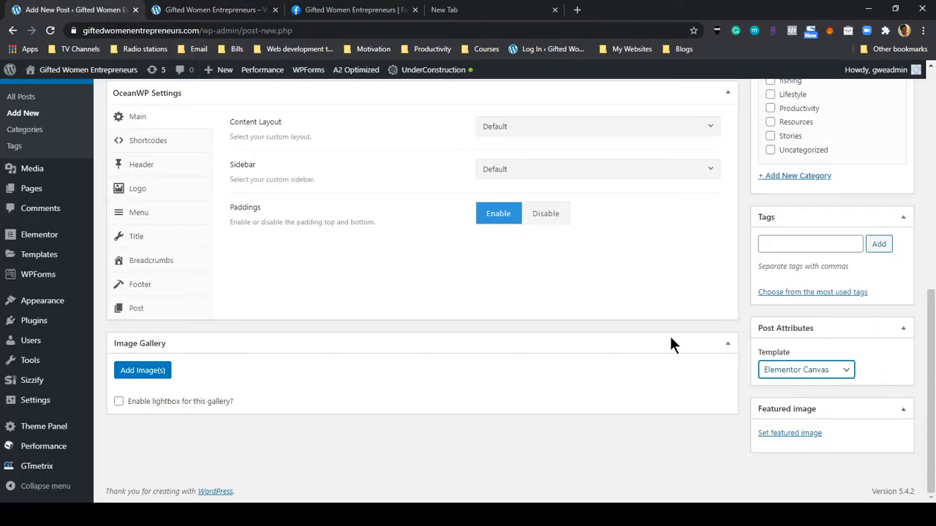
left_click(795, 437)
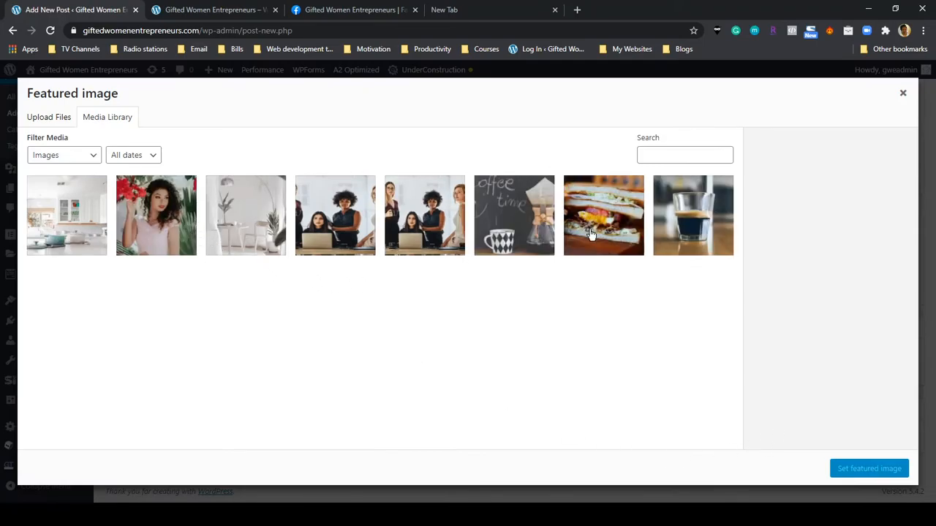
left_click(713, 226)
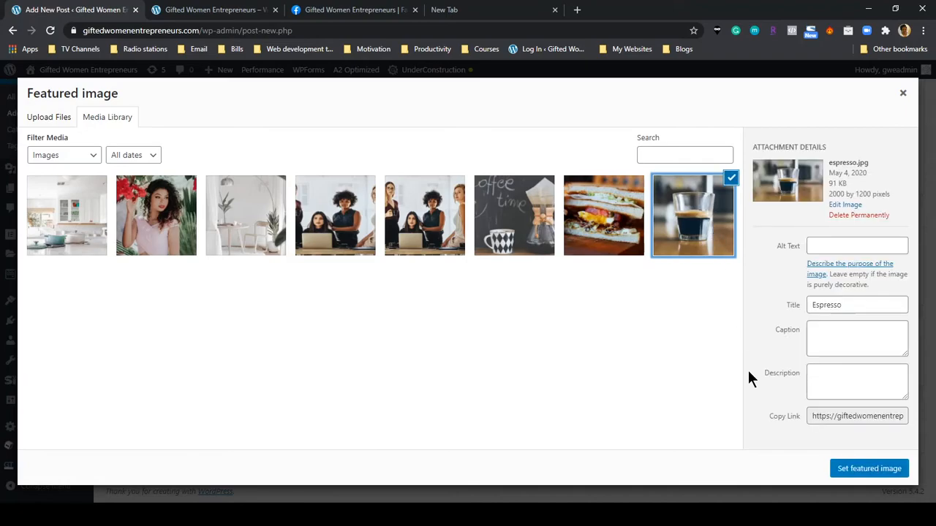
left_click(870, 469)
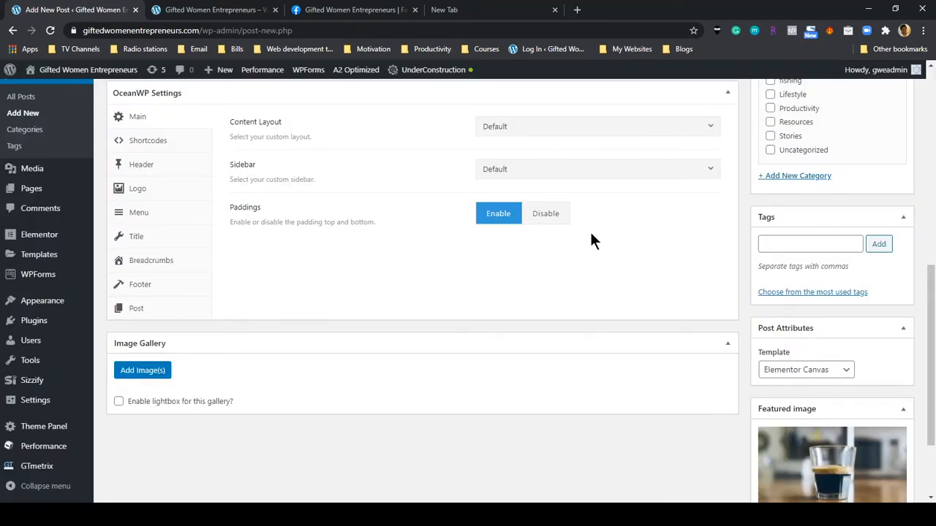
Publish the "this is a test" post and reload the site's homepage.
scroll(669, 294, "up", 5)
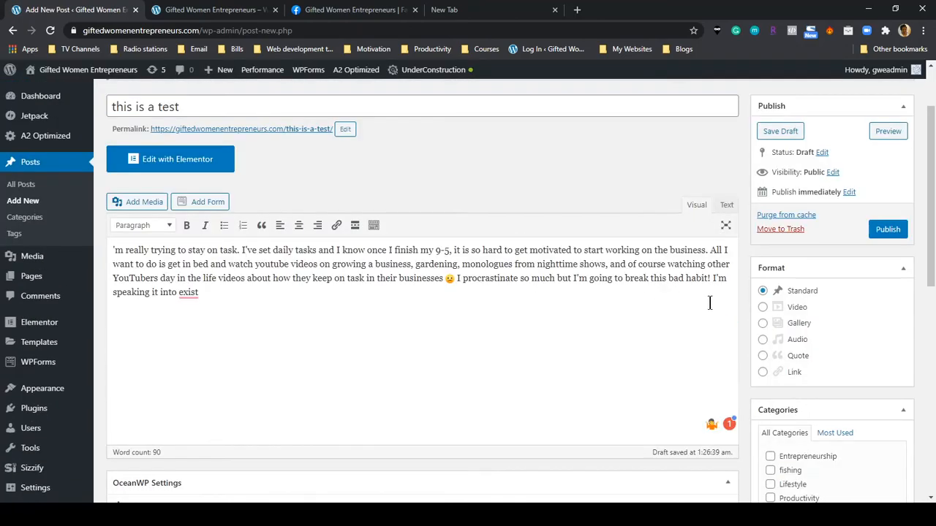
left_click(886, 230)
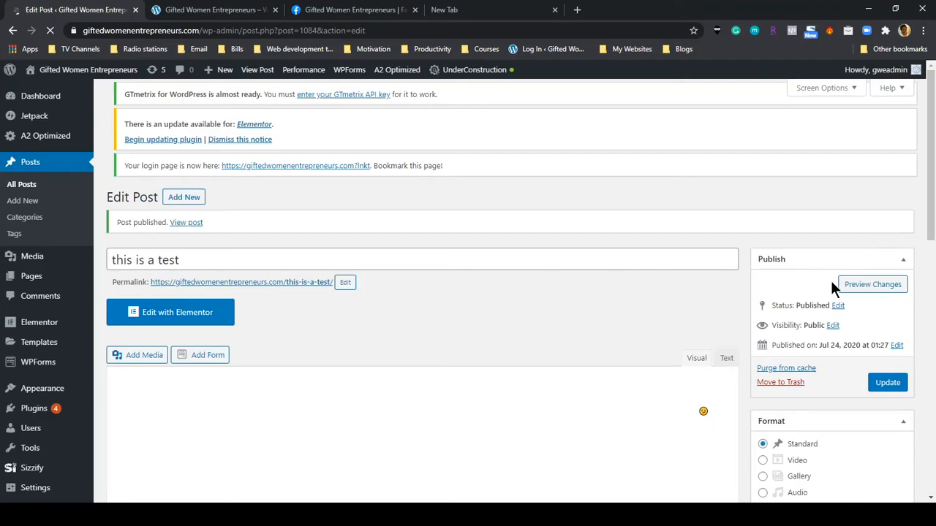
left_click(227, 14)
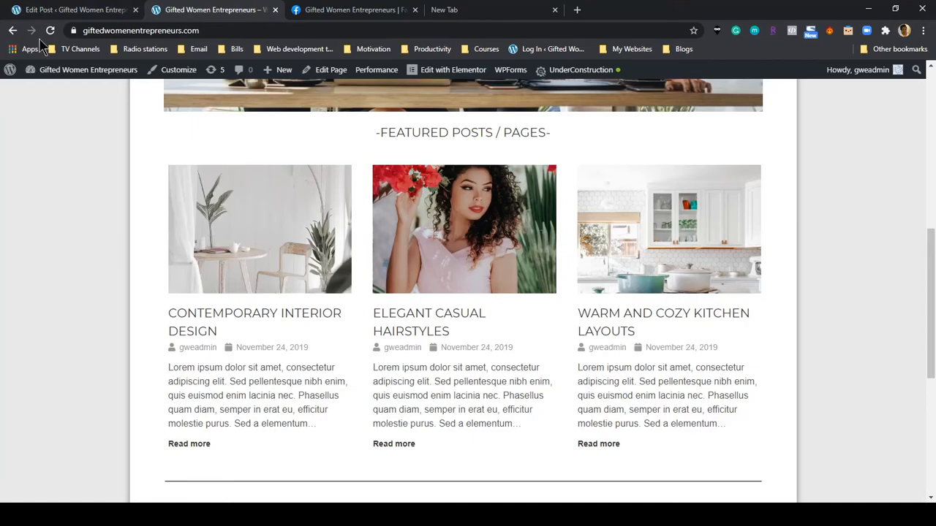
left_click(50, 31)
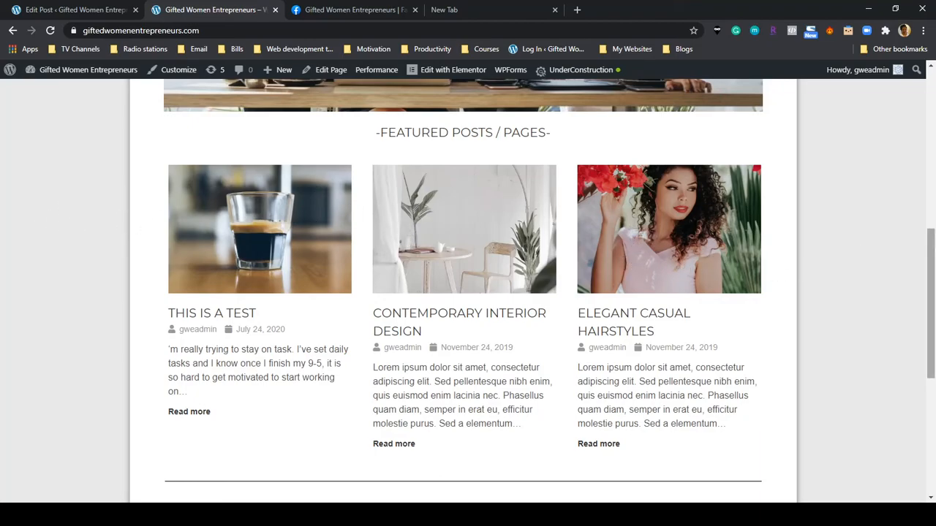
Review the homepage from header to footer, examining the category menu, featured posts, page and category links, and social icons.
scroll(328, 269, "down", 3)
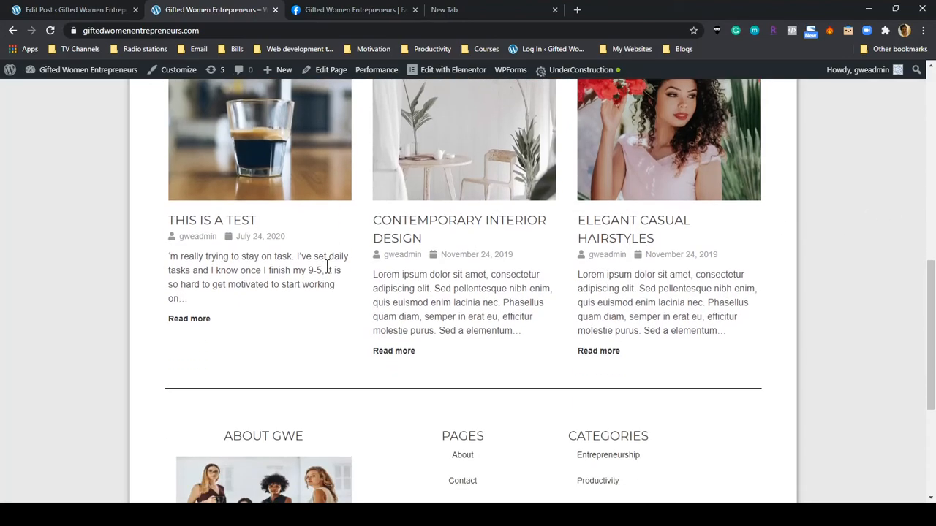
scroll(327, 273, "down", 2)
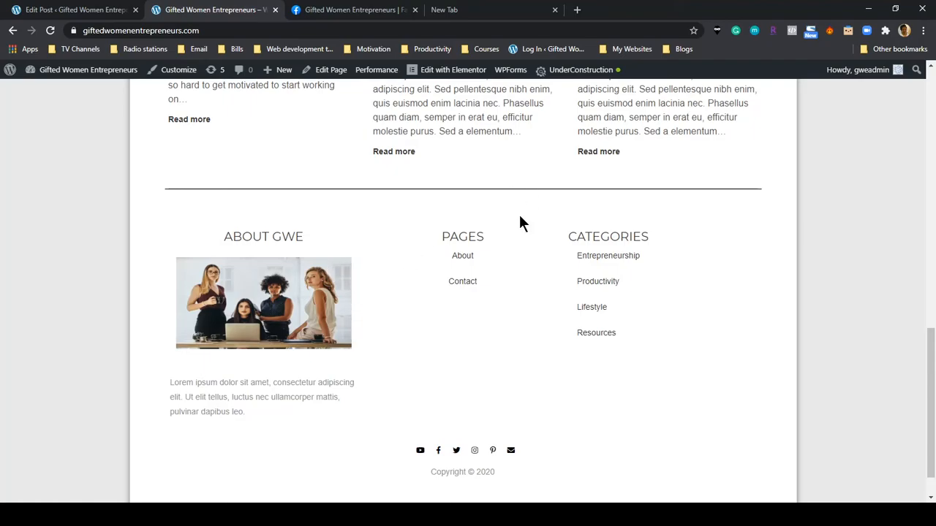
scroll(521, 219, "up", 5)
scroll(517, 223, "up", 6)
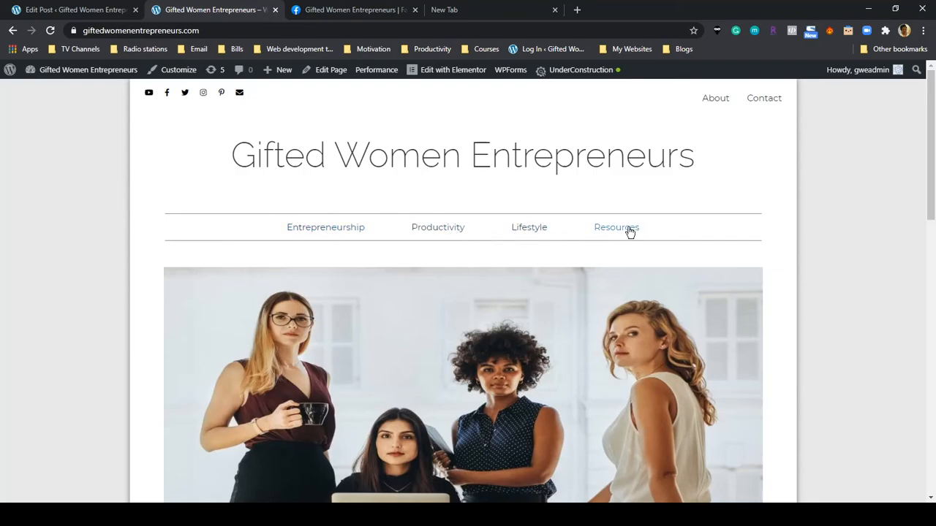
scroll(615, 253, "down", 3)
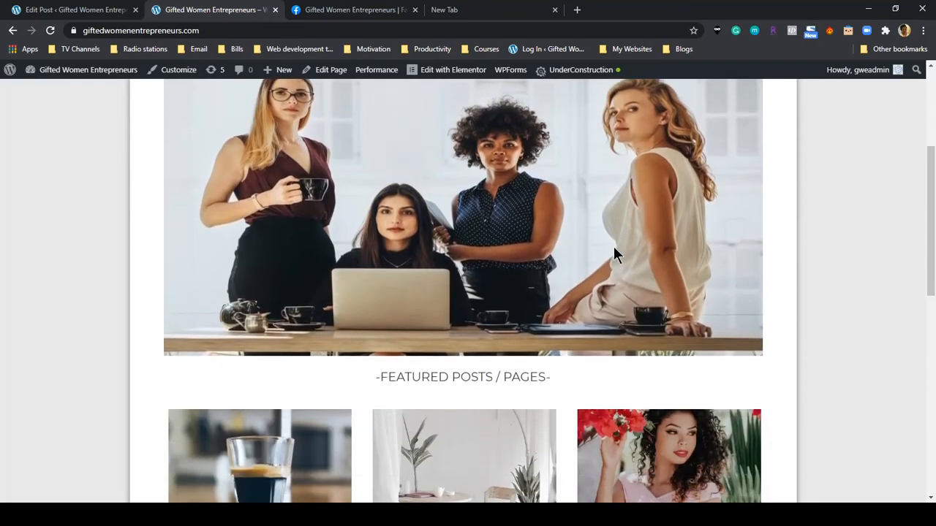
scroll(614, 253, "down", 3)
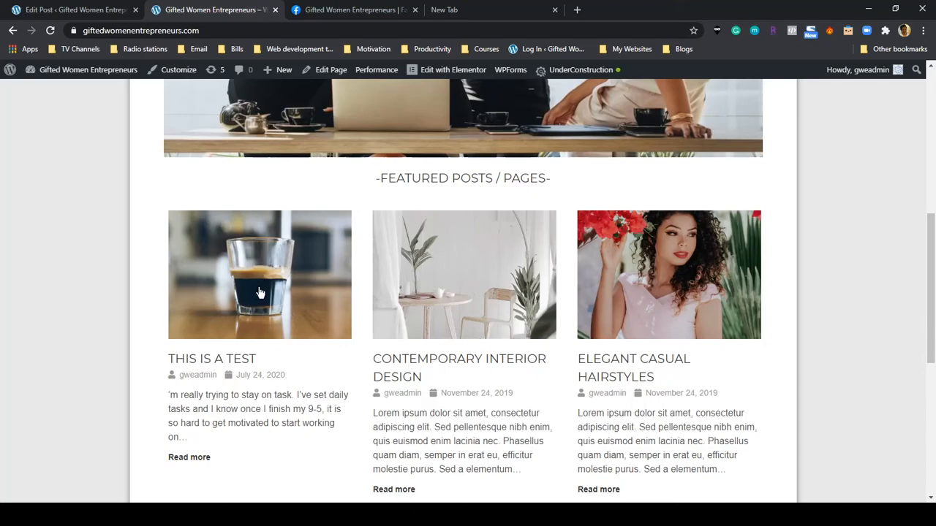
scroll(285, 289, "down", 4)
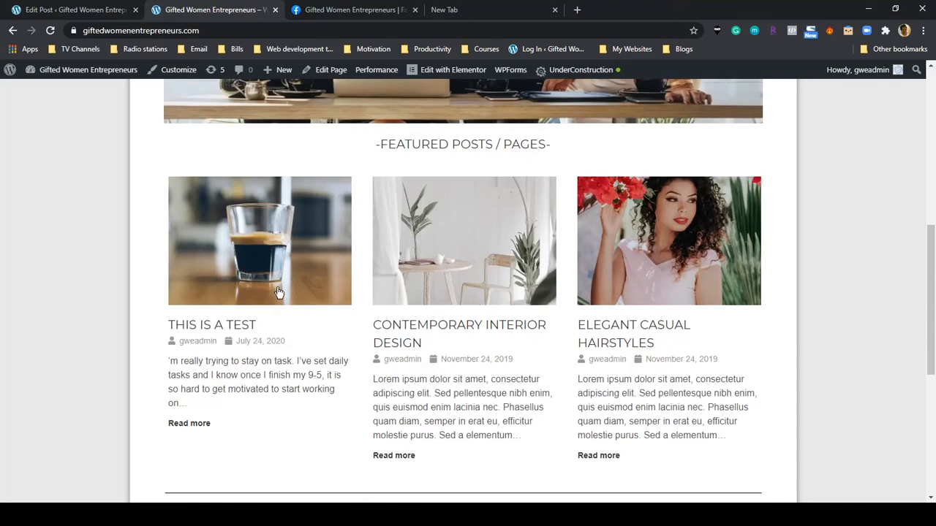
scroll(285, 296, "down", 2)
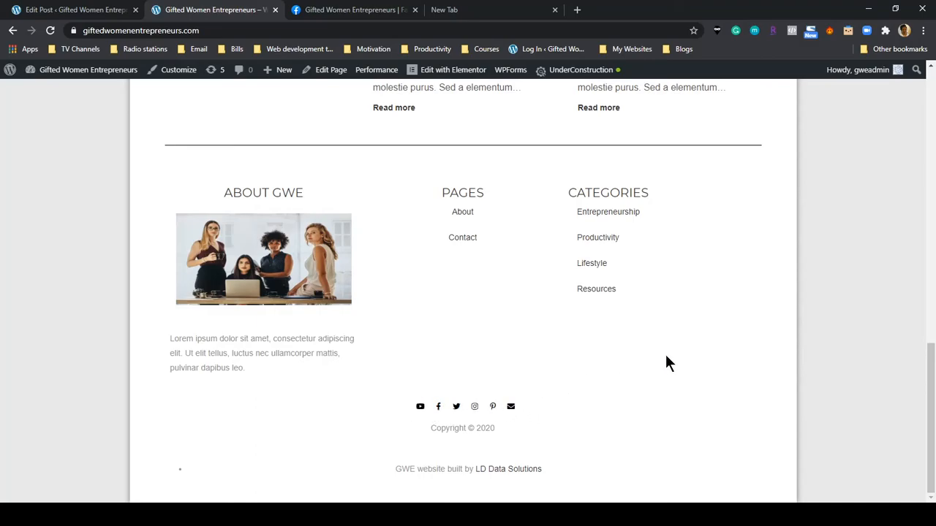
scroll(529, 403, "up", 1)
scroll(512, 417, "down", 1)
scroll(472, 396, "up", 15)
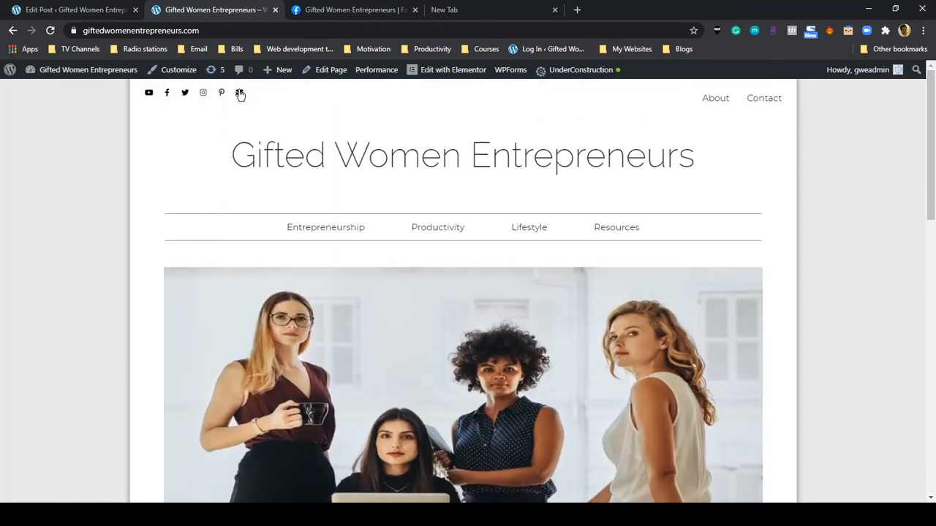
scroll(570, 190, "down", 2)
scroll(570, 187, "down", 7)
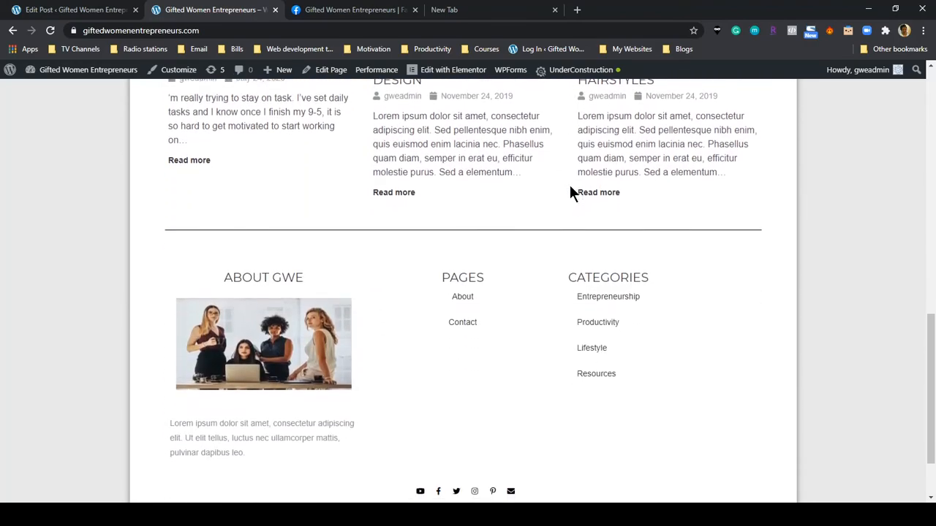
scroll(571, 190, "down", 1)
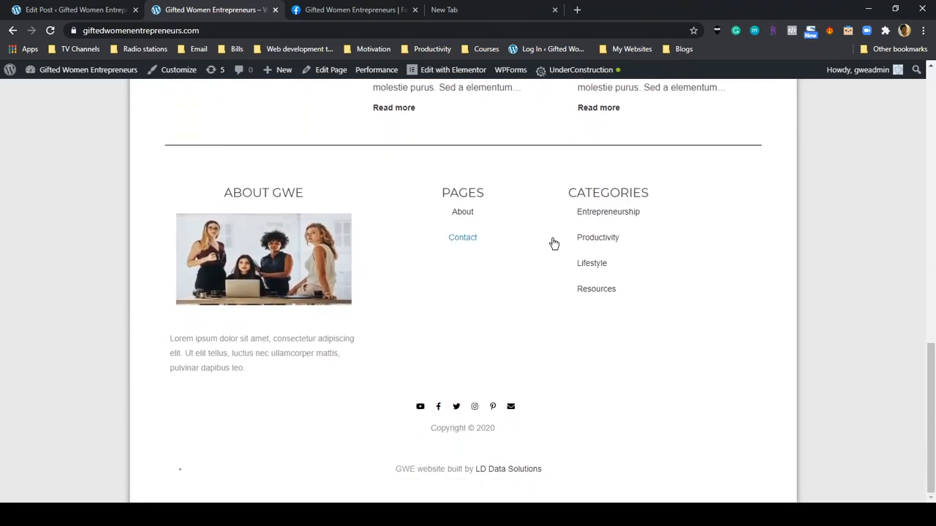
scroll(554, 244, "up", 11)
scroll(554, 247, "up", 1)
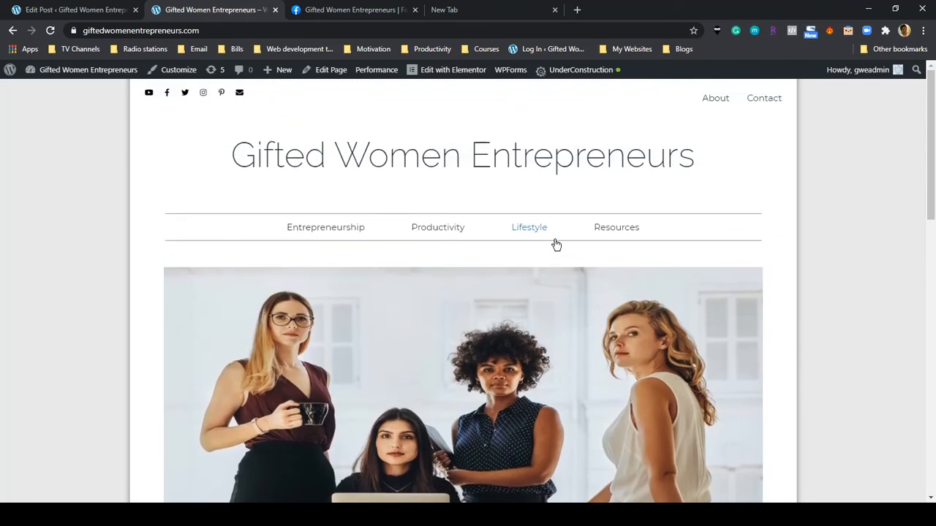
scroll(556, 245, "down", 8)
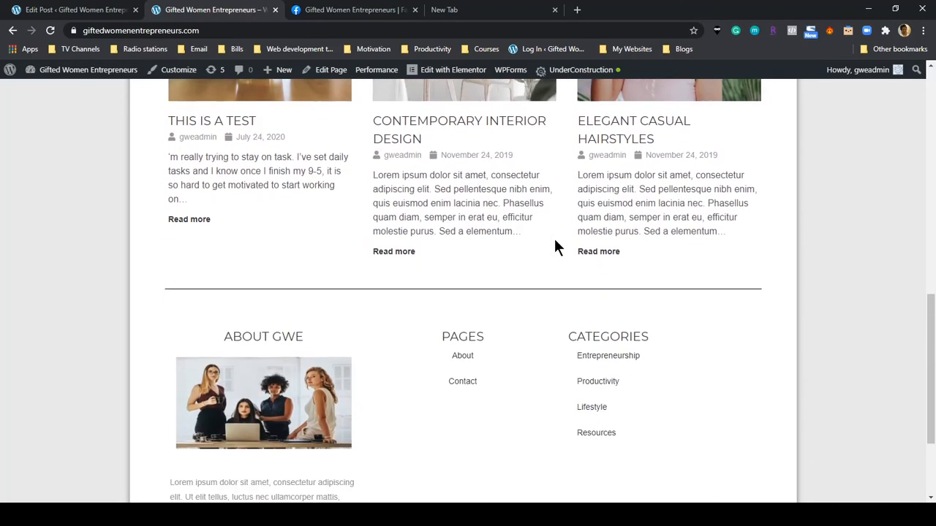
scroll(555, 246, "down", 2)
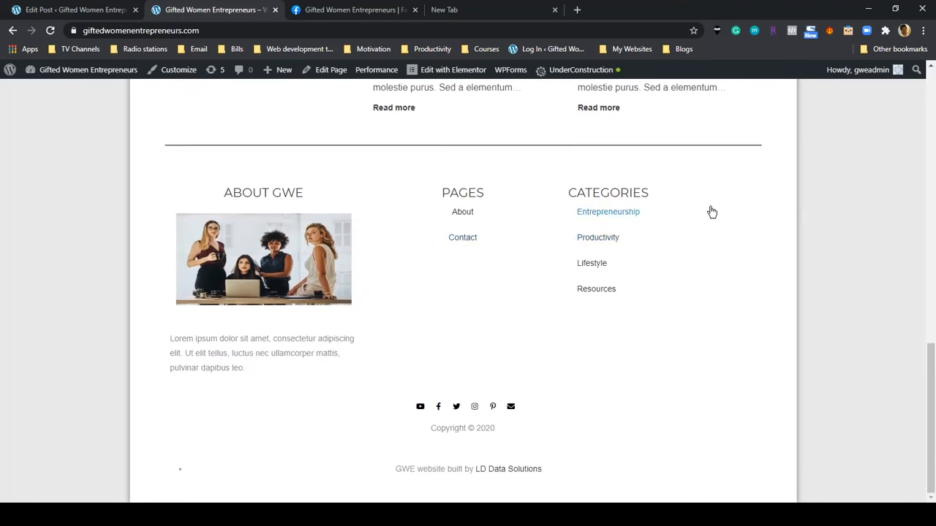
scroll(741, 194, "up", 6)
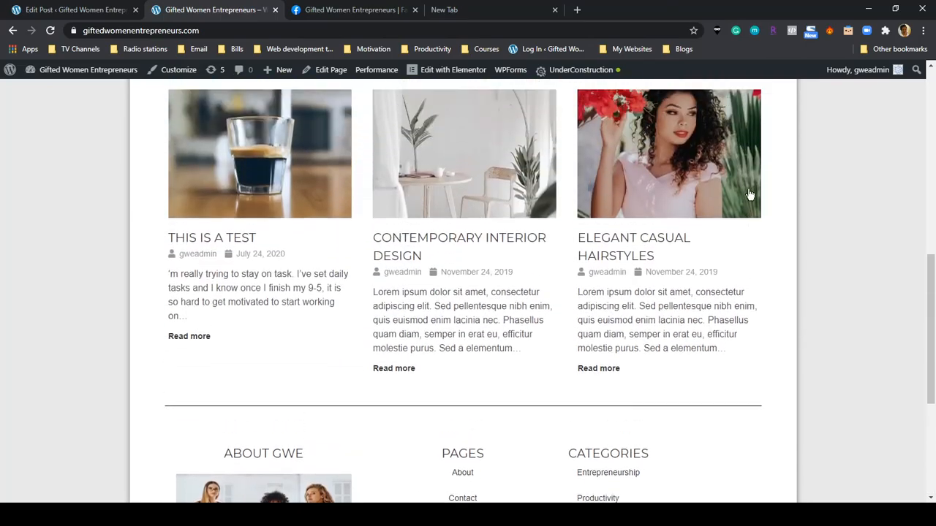
scroll(748, 196, "up", 5)
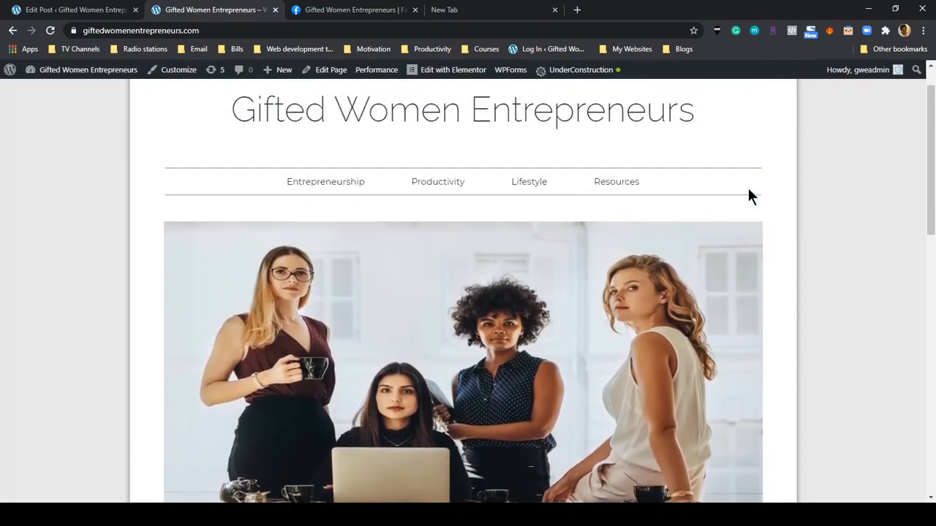